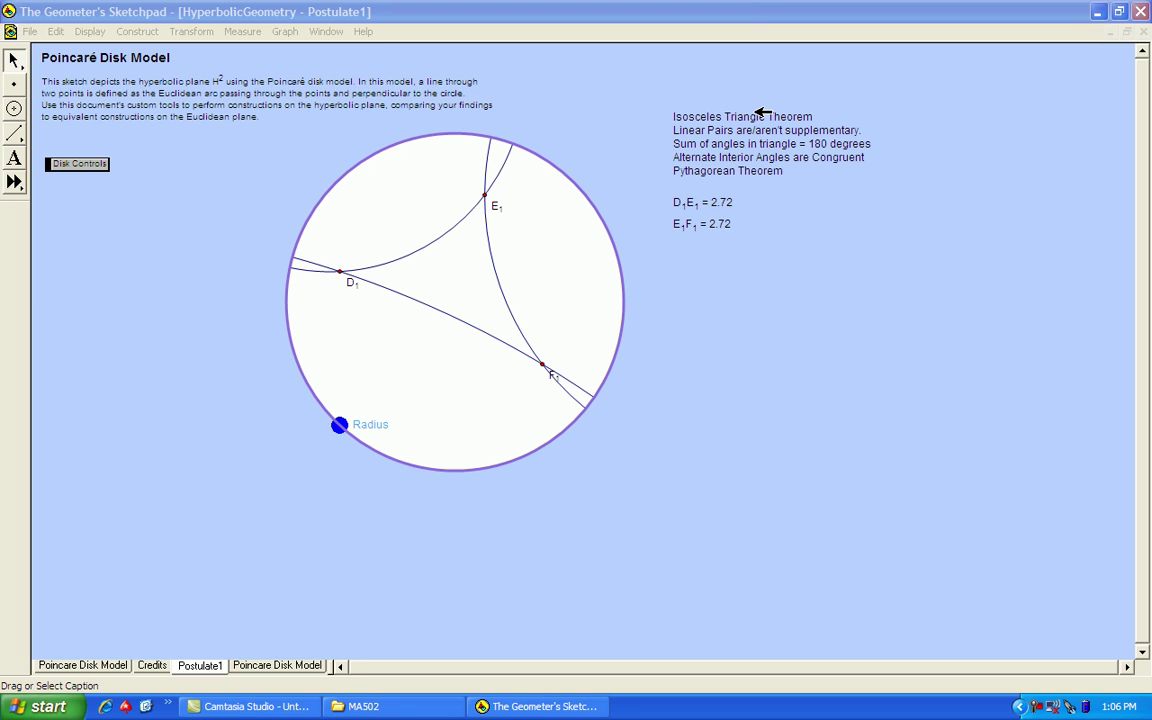
Drag the D1E1 and E1F1 2.72 distance labels into the disk beside their arcs
click(710, 203)
drag(710, 203, 391, 229)
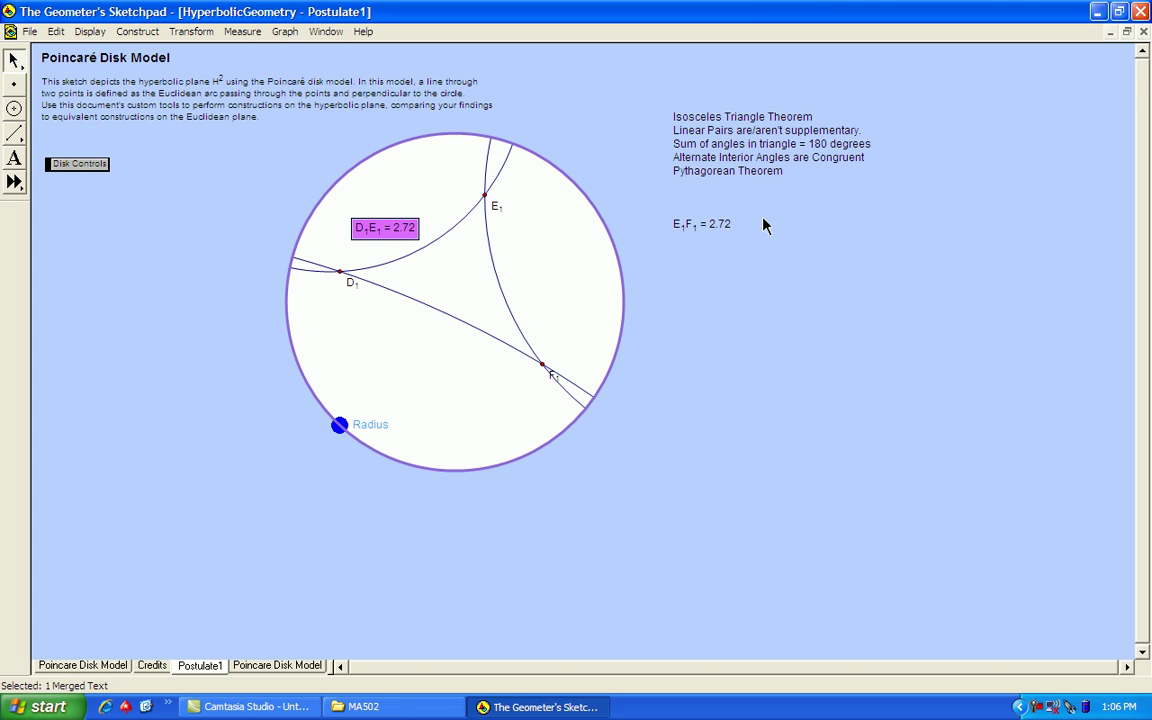
shift+click(716, 222)
drag(716, 222, 560, 255)
click(752, 211)
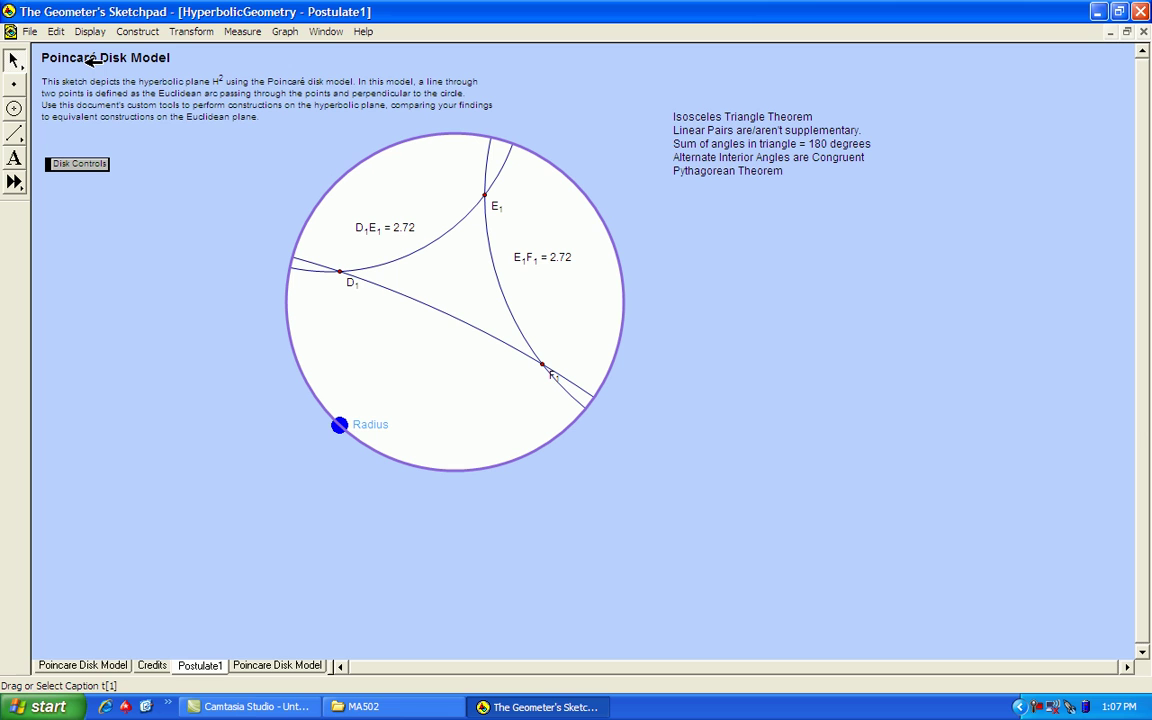
Measure hyperbolic angles B2D1C2 and D2F1E2 with the Hyperbolic Angle tool, each reading 21.3°
click(14, 182)
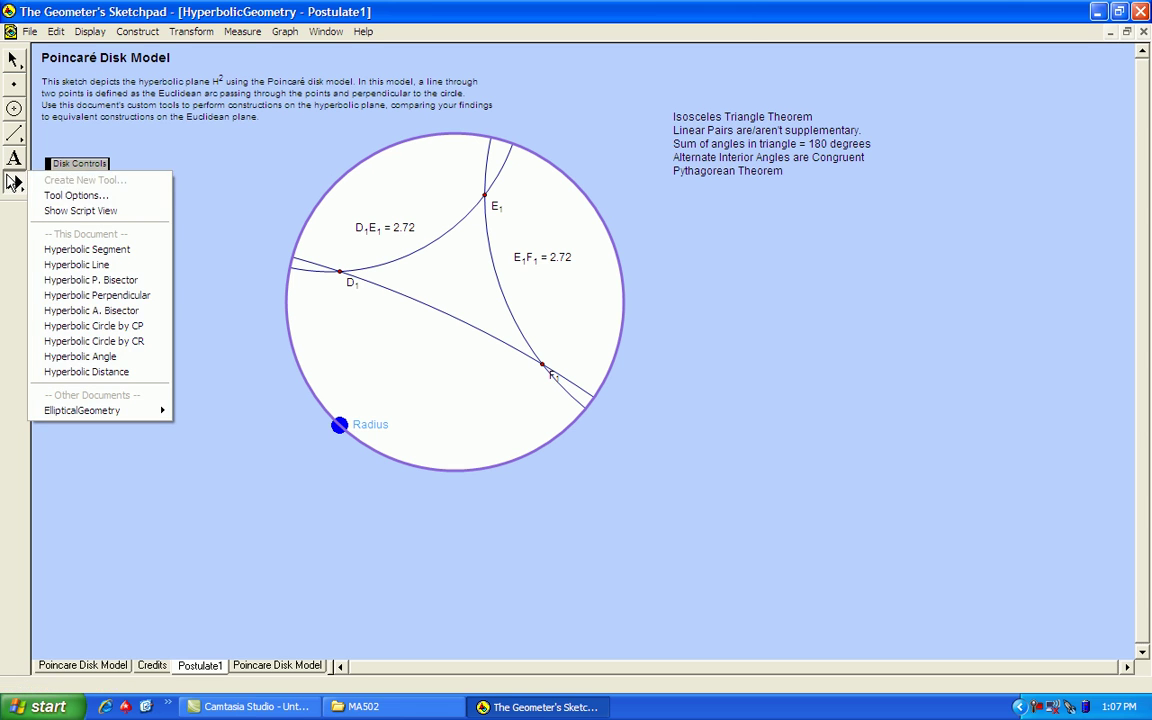
click(66, 356)
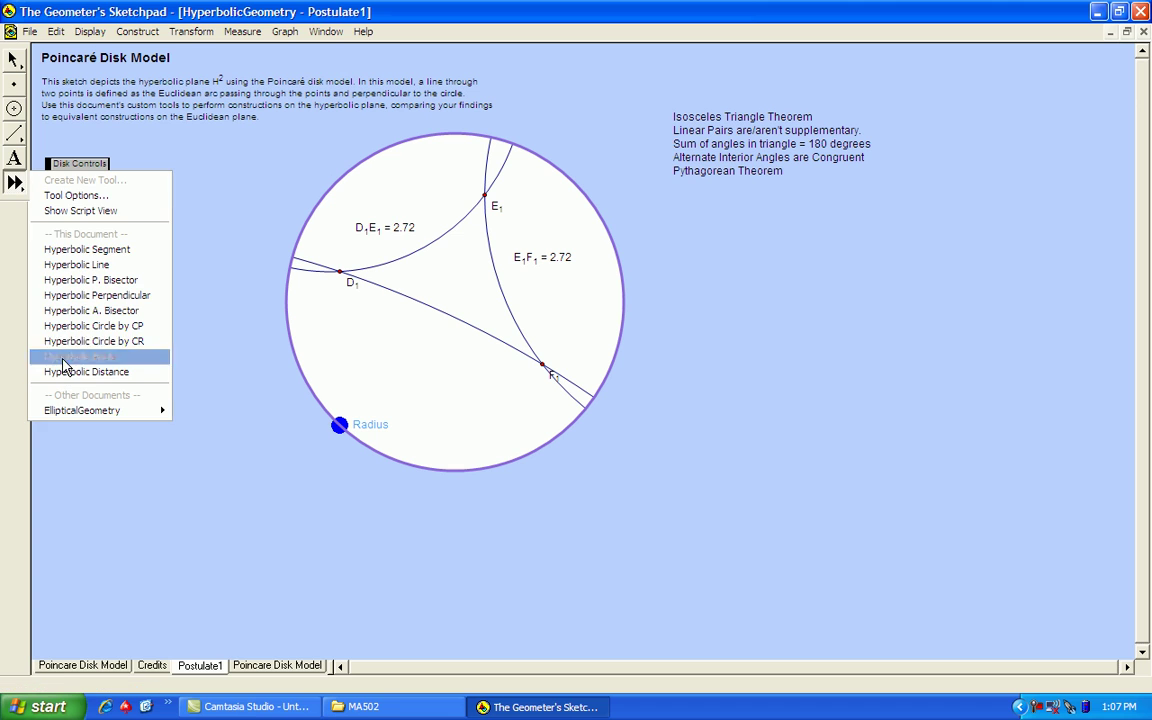
click(391, 261)
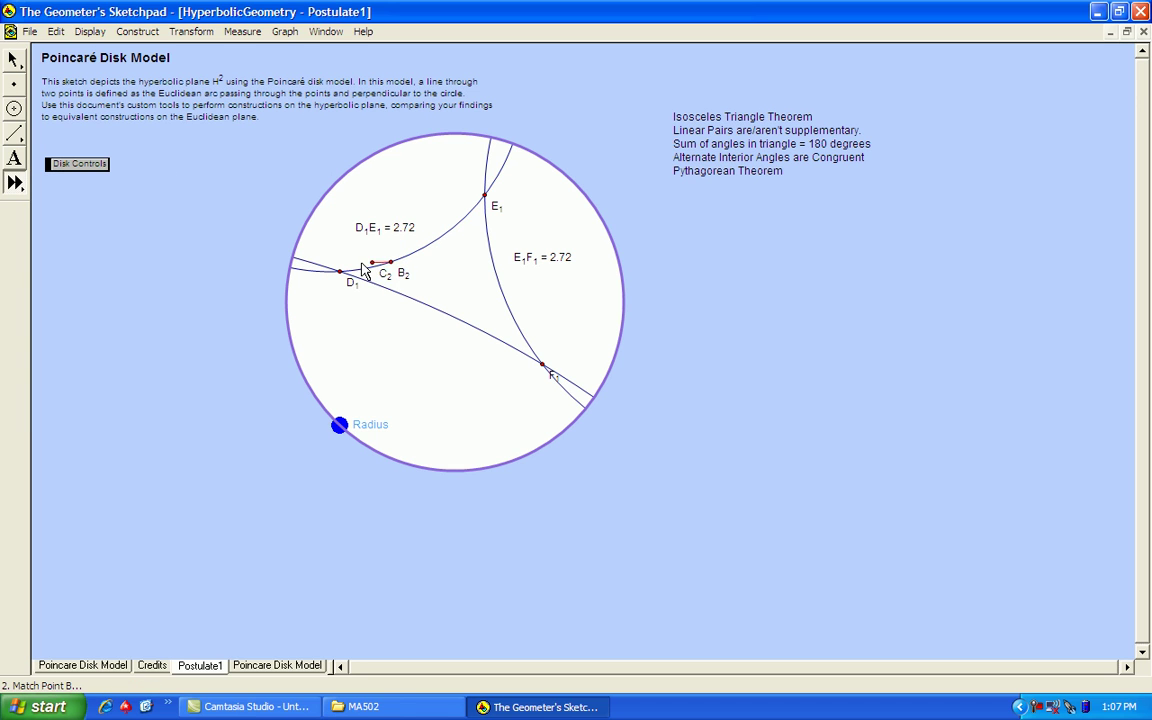
click(340, 271)
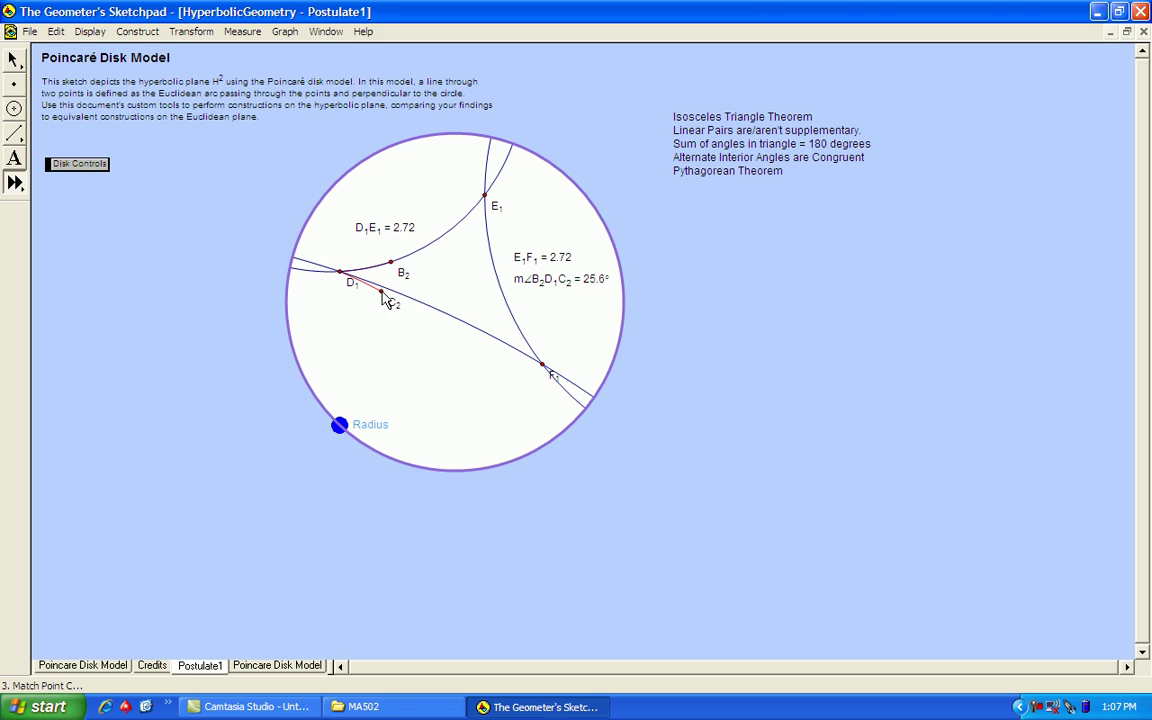
click(395, 297)
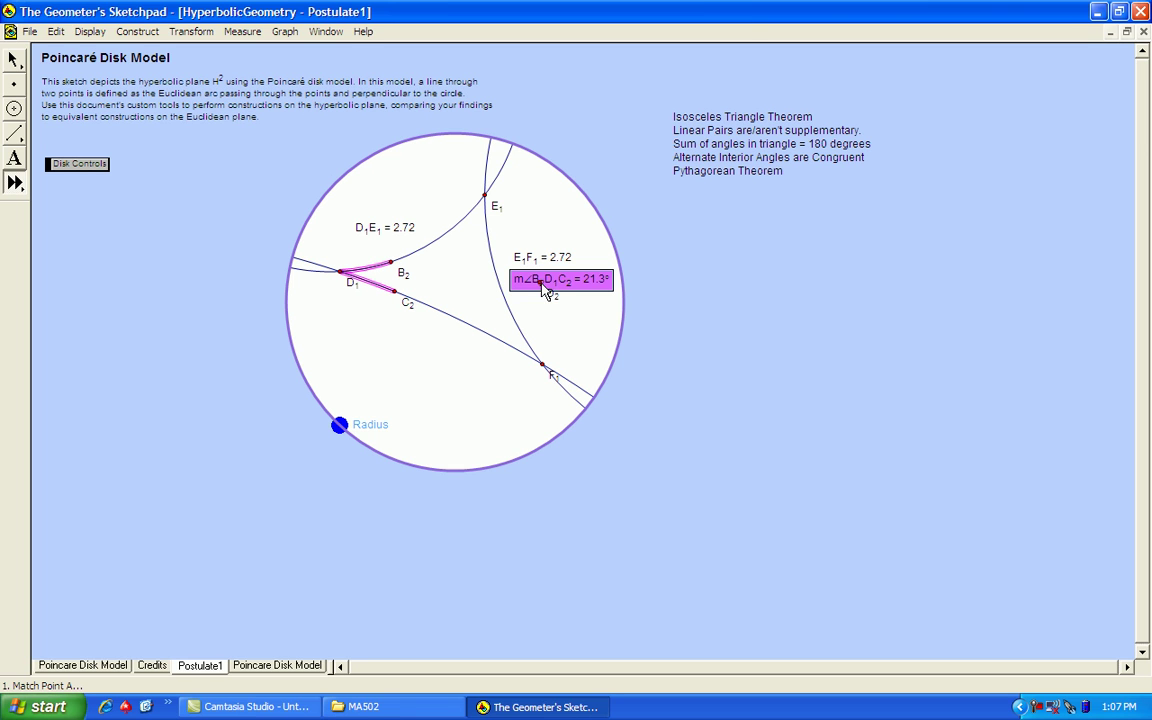
click(510, 309)
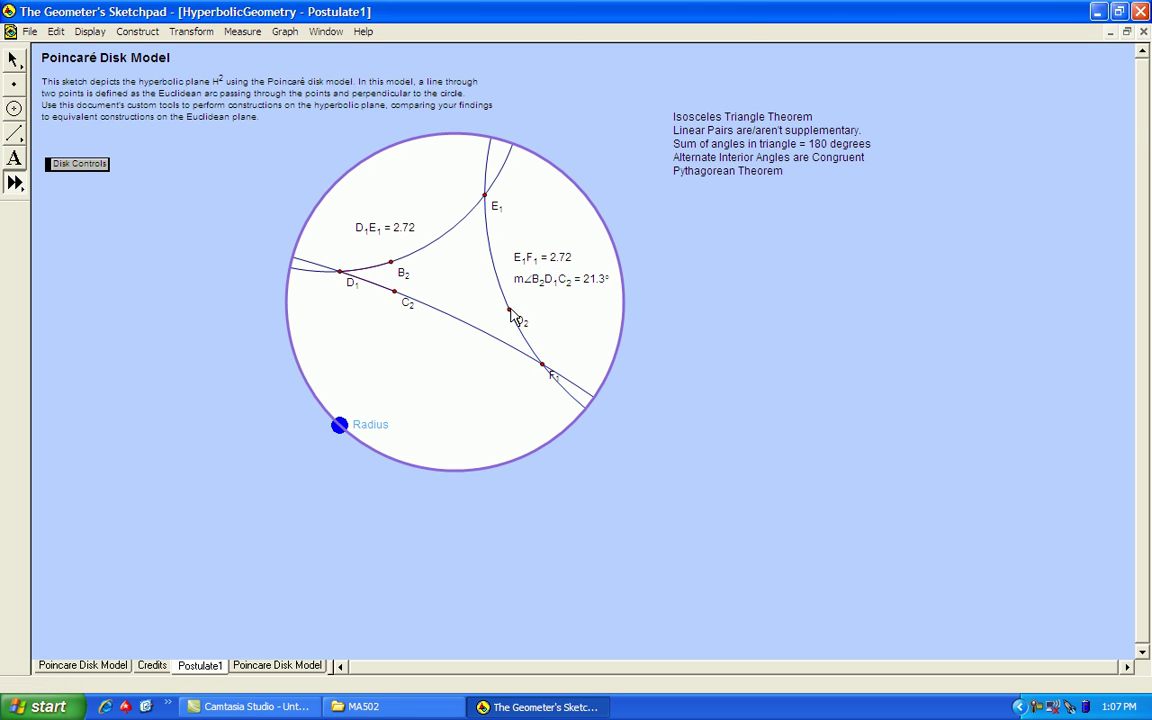
click(542, 365)
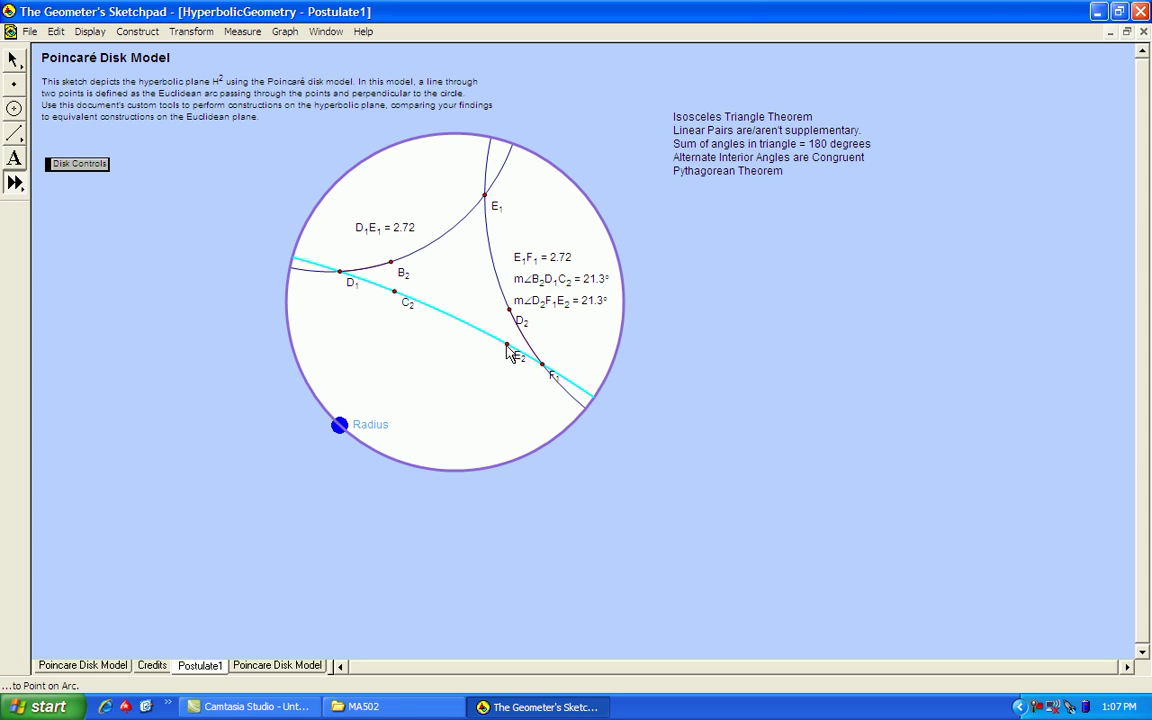
click(507, 347)
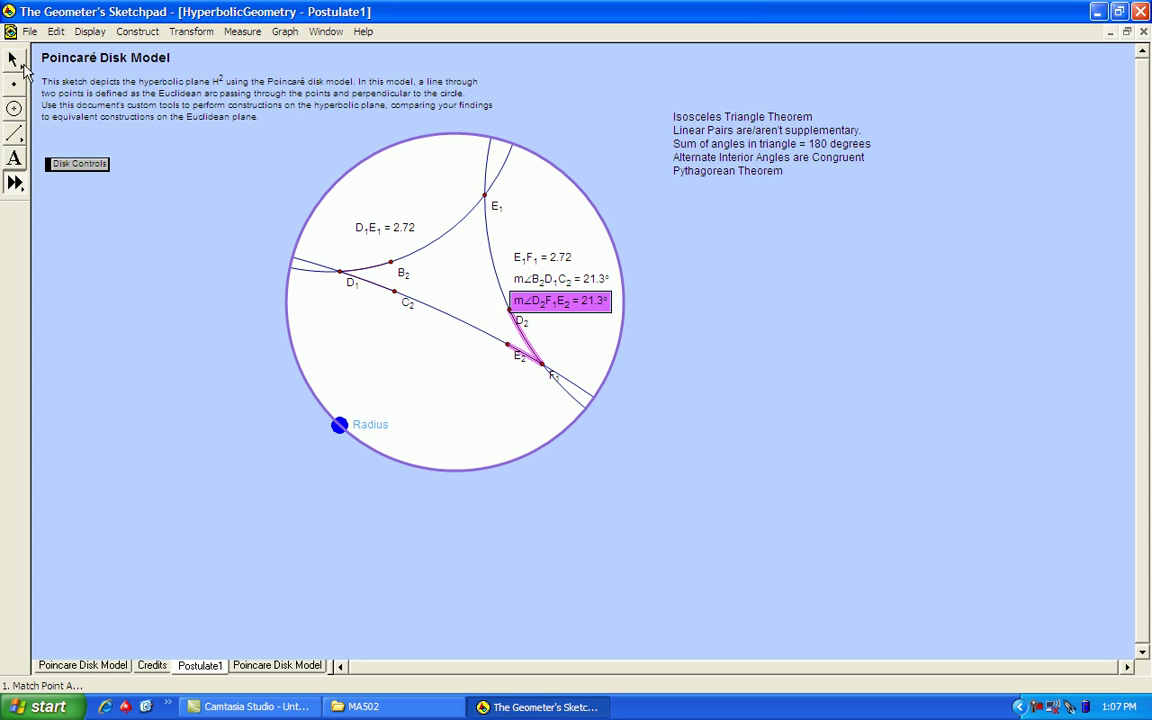
click(20, 62)
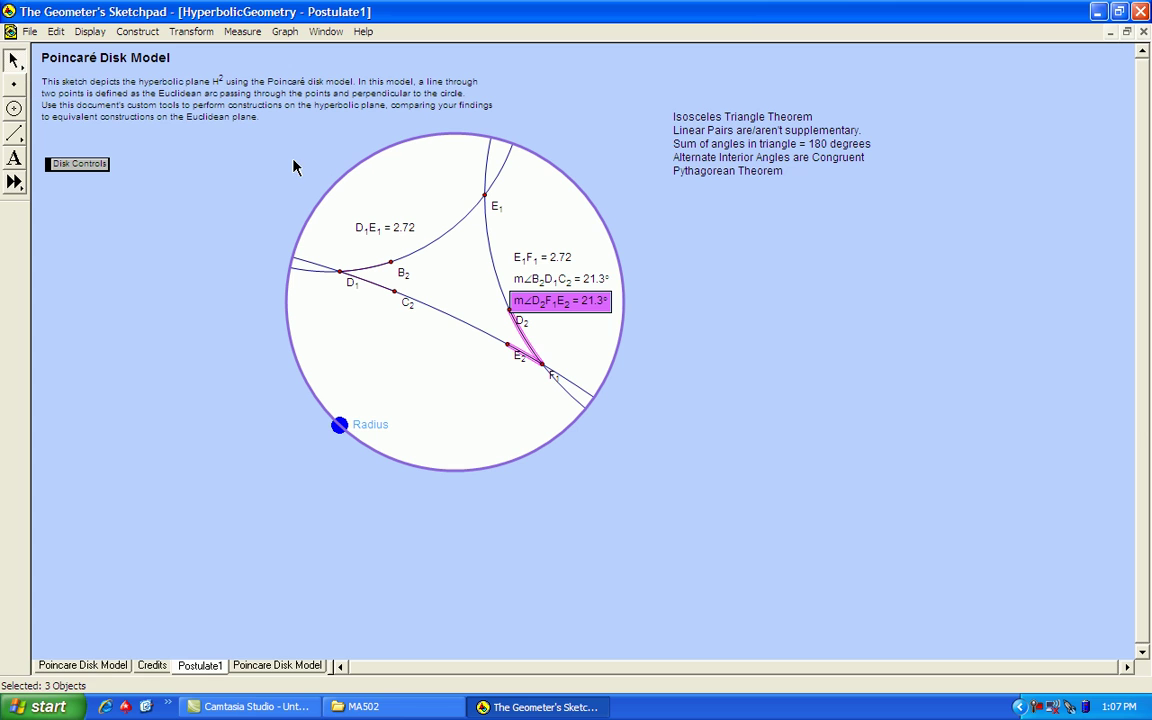
Move the D2F1E2 angle label below E2 near F1 and the B2D1C2 label beside D1
mouse_move(557, 322)
mouse_down()
mouse_move(512, 410)
mouse_move(500, 380)
mouse_move(558, 326)
mouse_up()
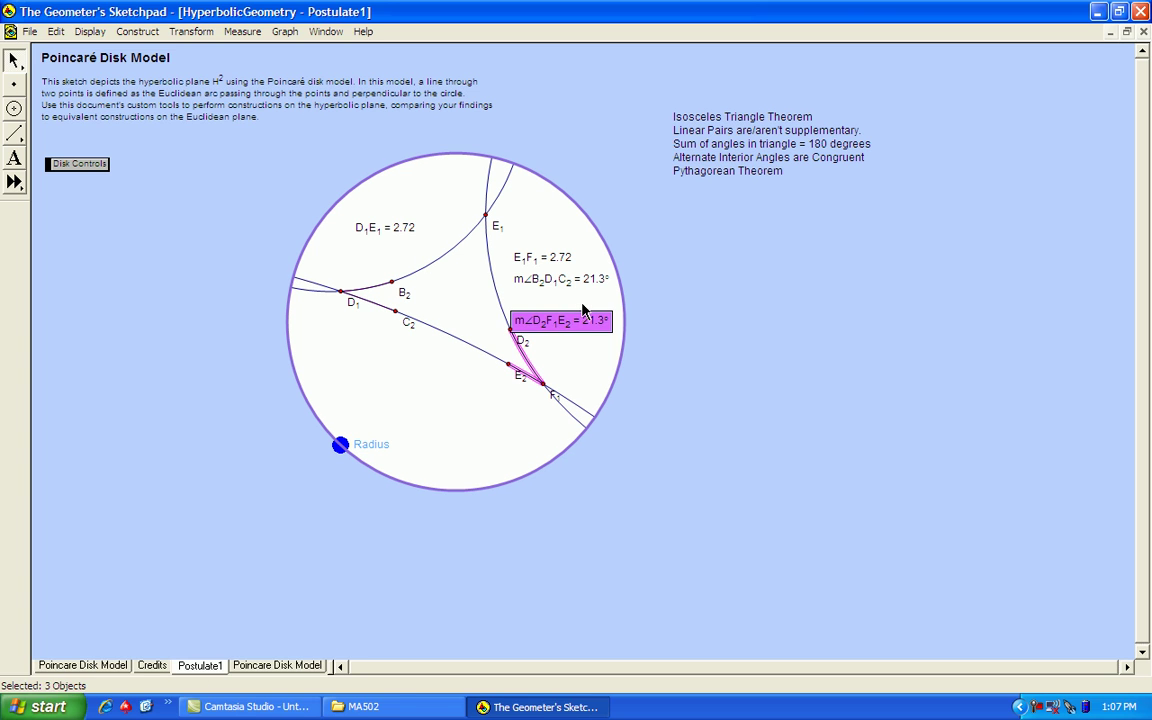
click(582, 304)
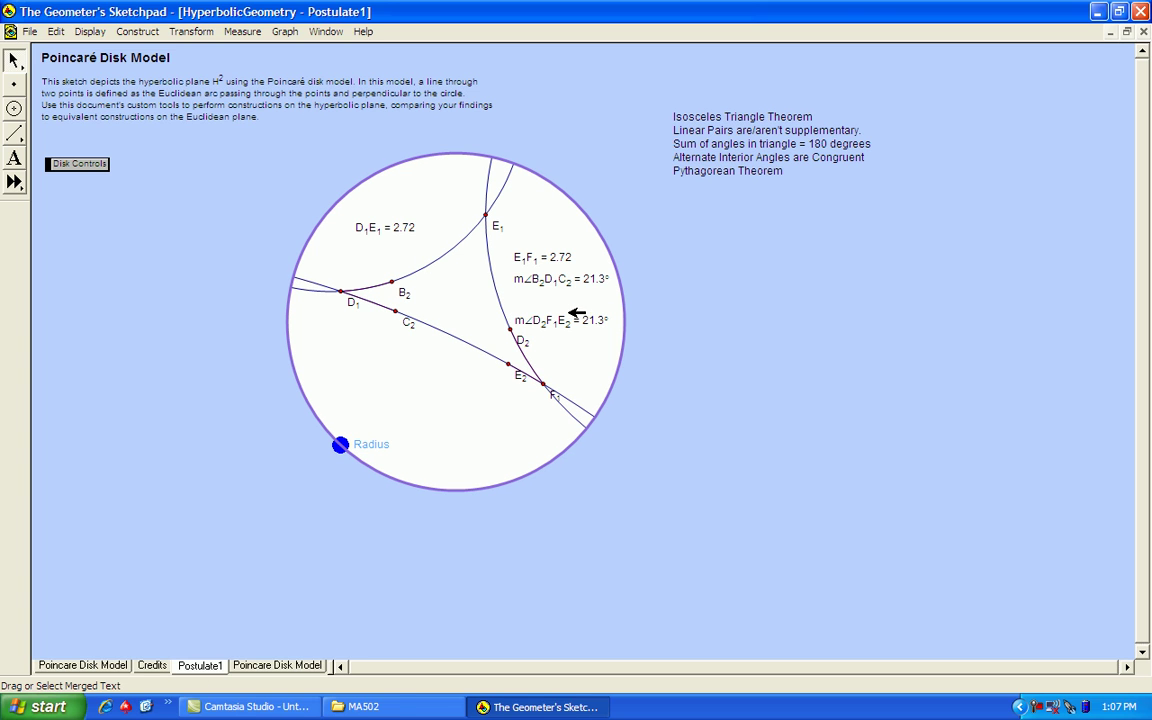
drag(577, 314, 500, 390)
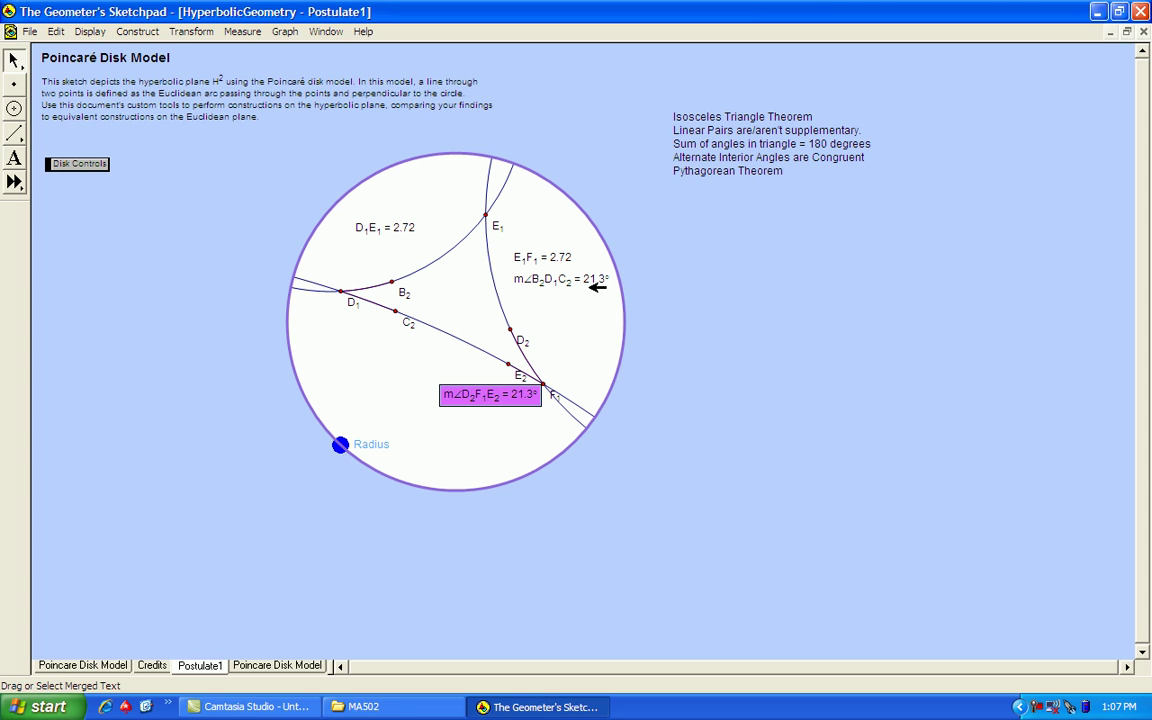
drag(597, 286, 345, 270)
click(252, 319)
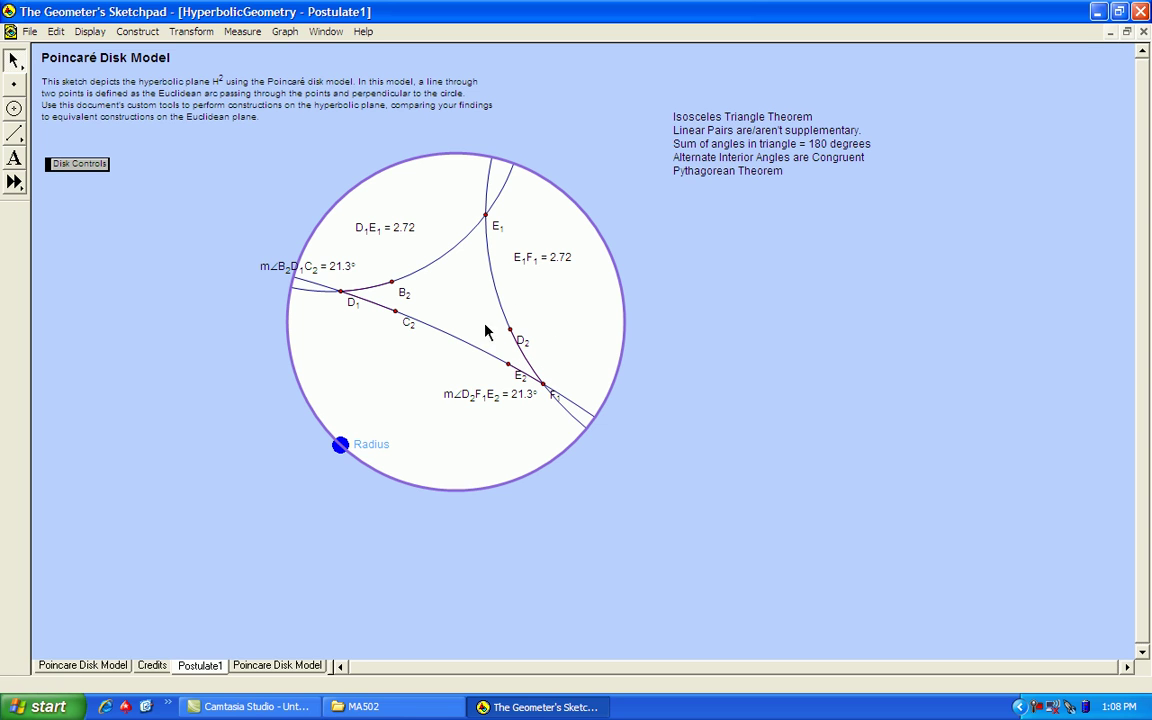
click(200, 116)
click(80, 240)
Measure hyperbolic angle F2F1G2 at vertex F1 with the Hyperbolic Angle tool, giving 158.7°
click(15, 182)
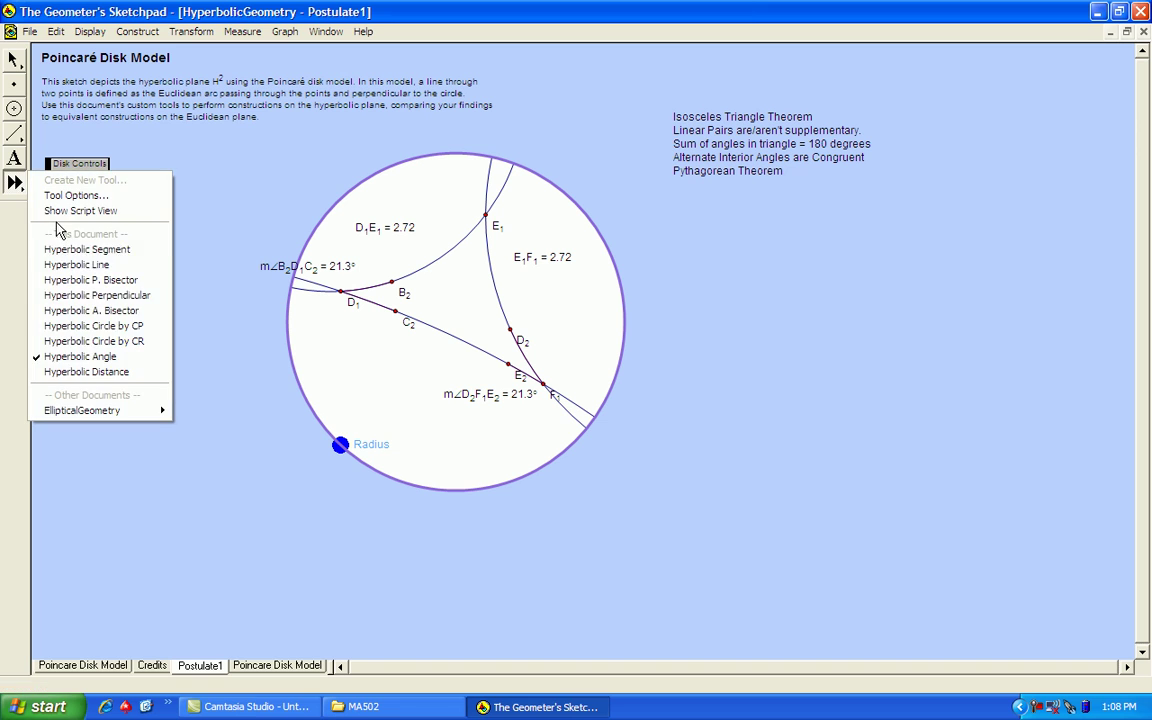
click(80, 356)
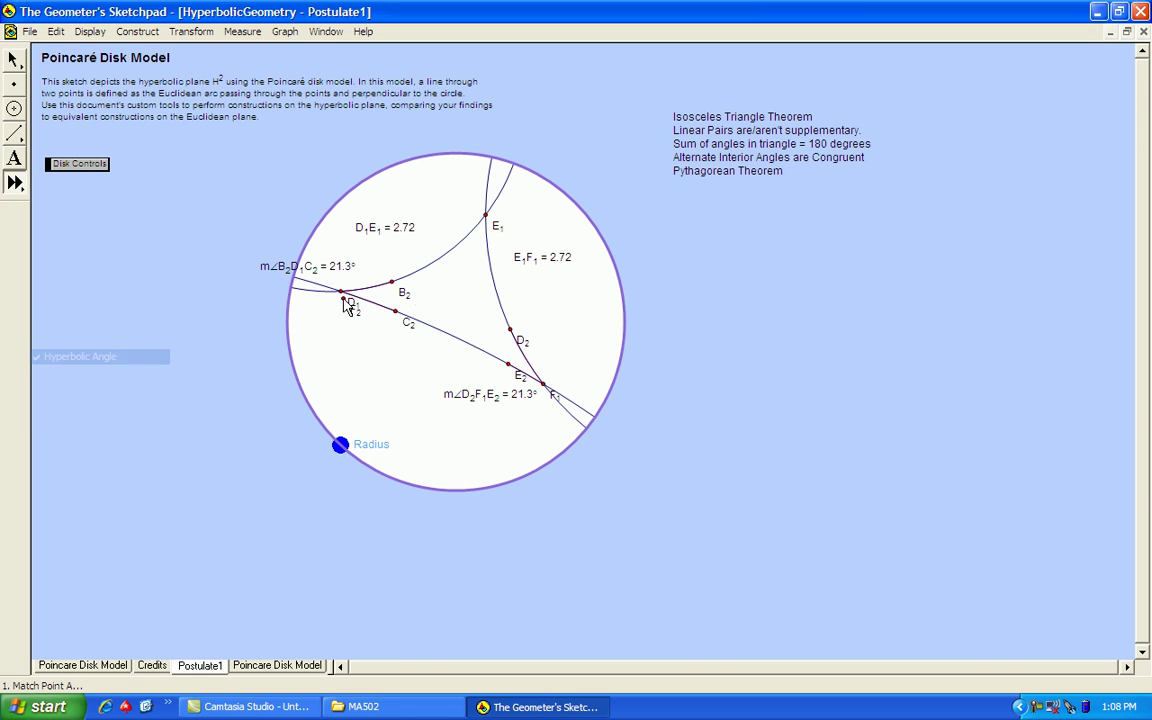
click(511, 331)
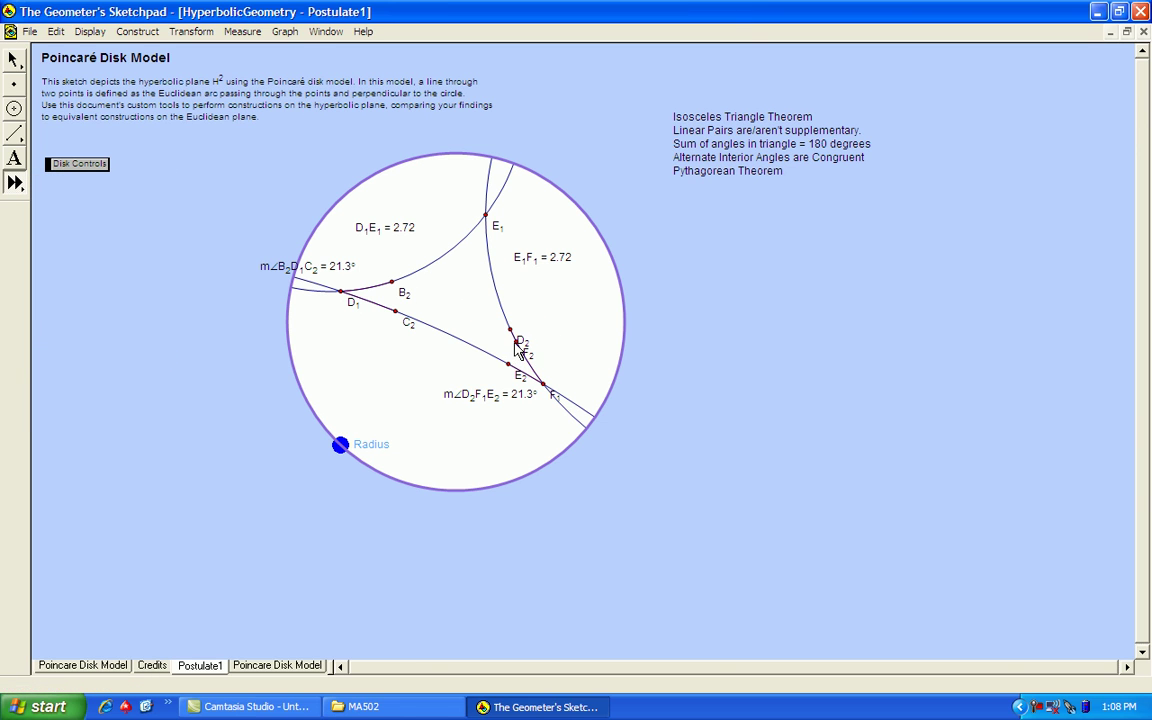
click(543, 384)
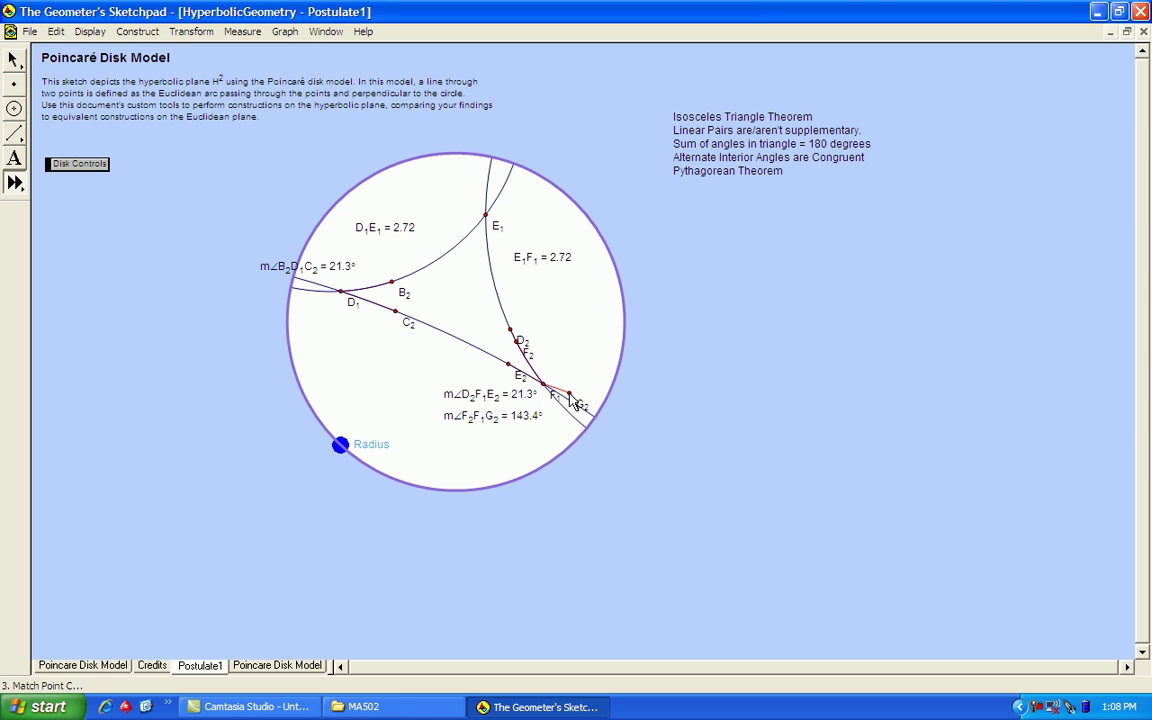
click(568, 400)
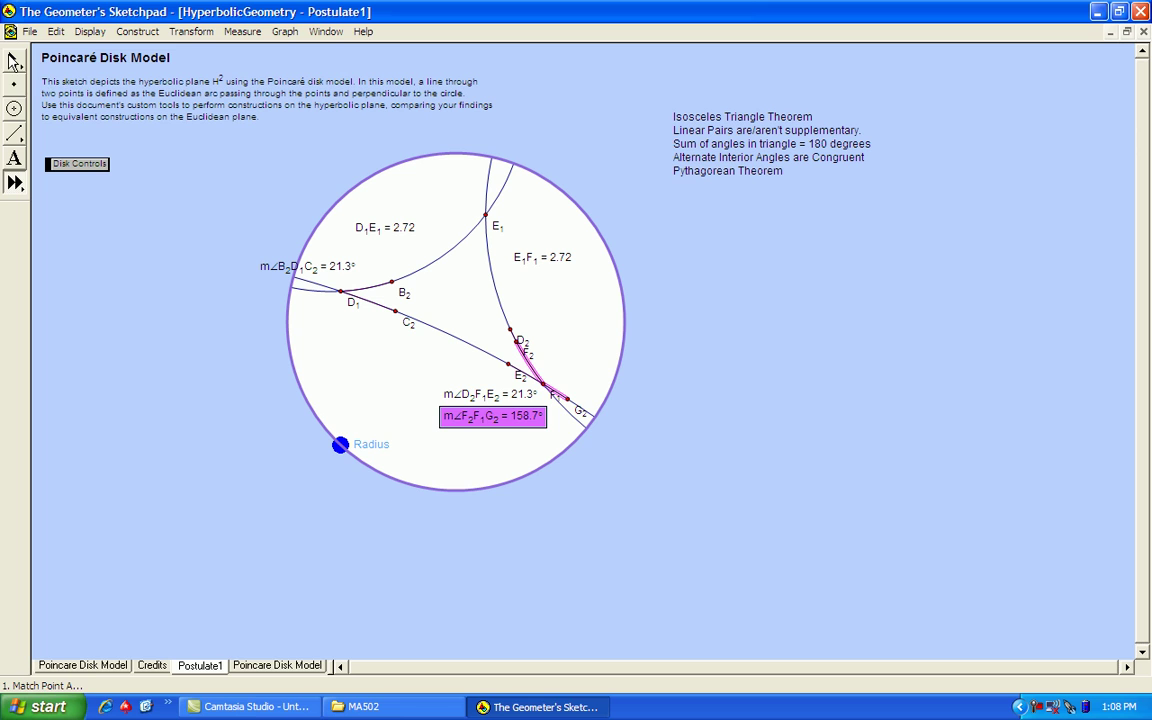
click(14, 60)
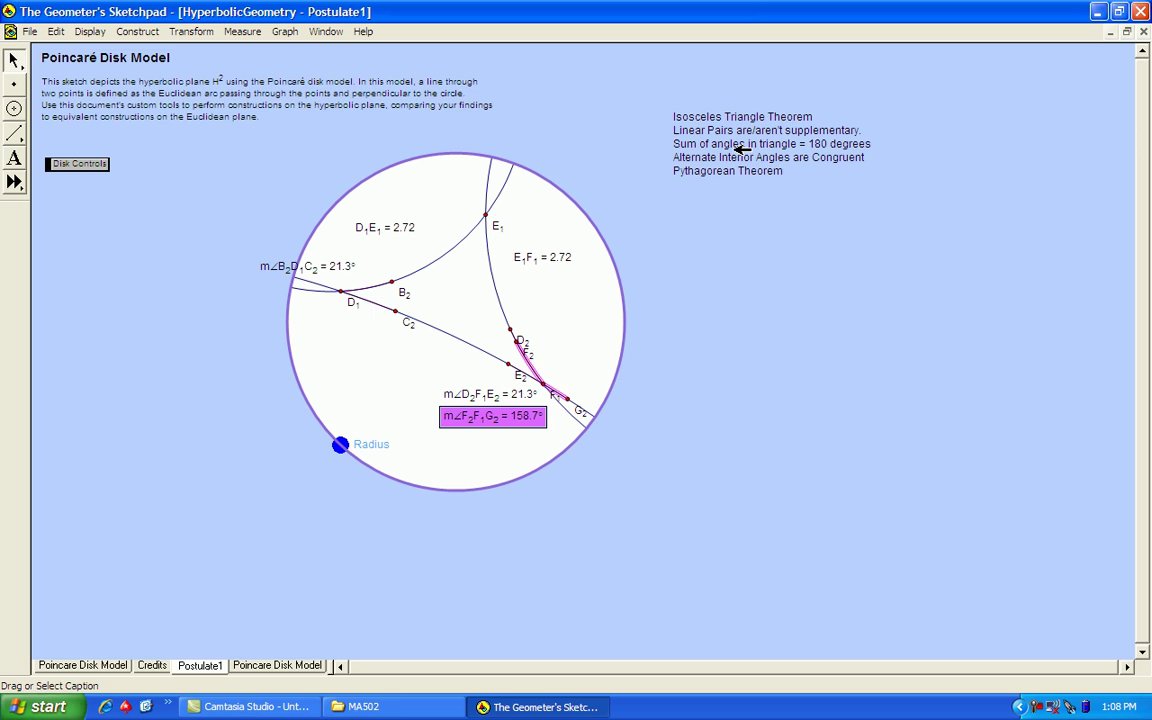
click(375, 304)
click(14, 181)
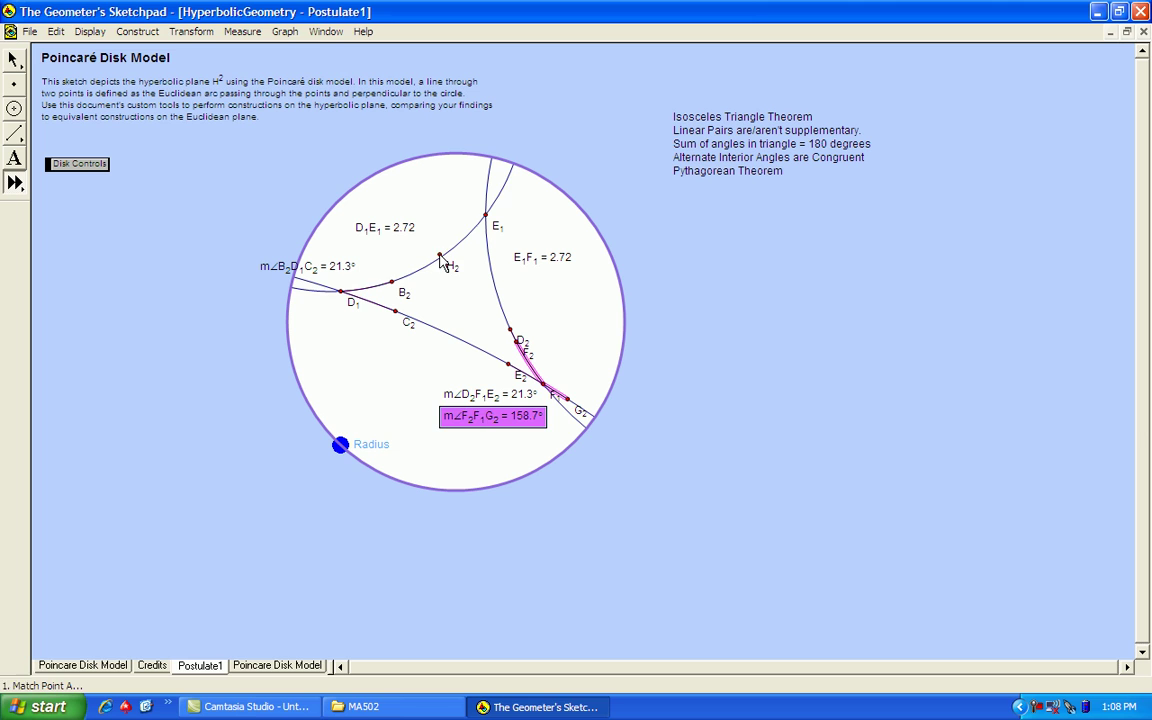
click(442, 263)
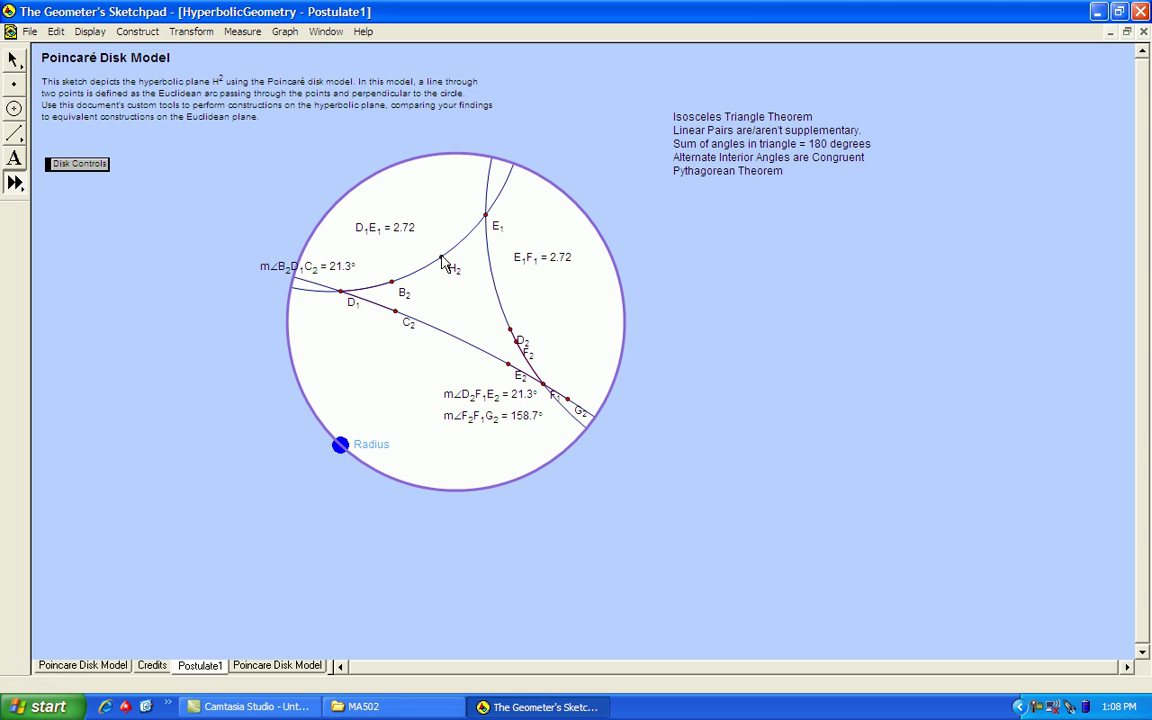
click(486, 215)
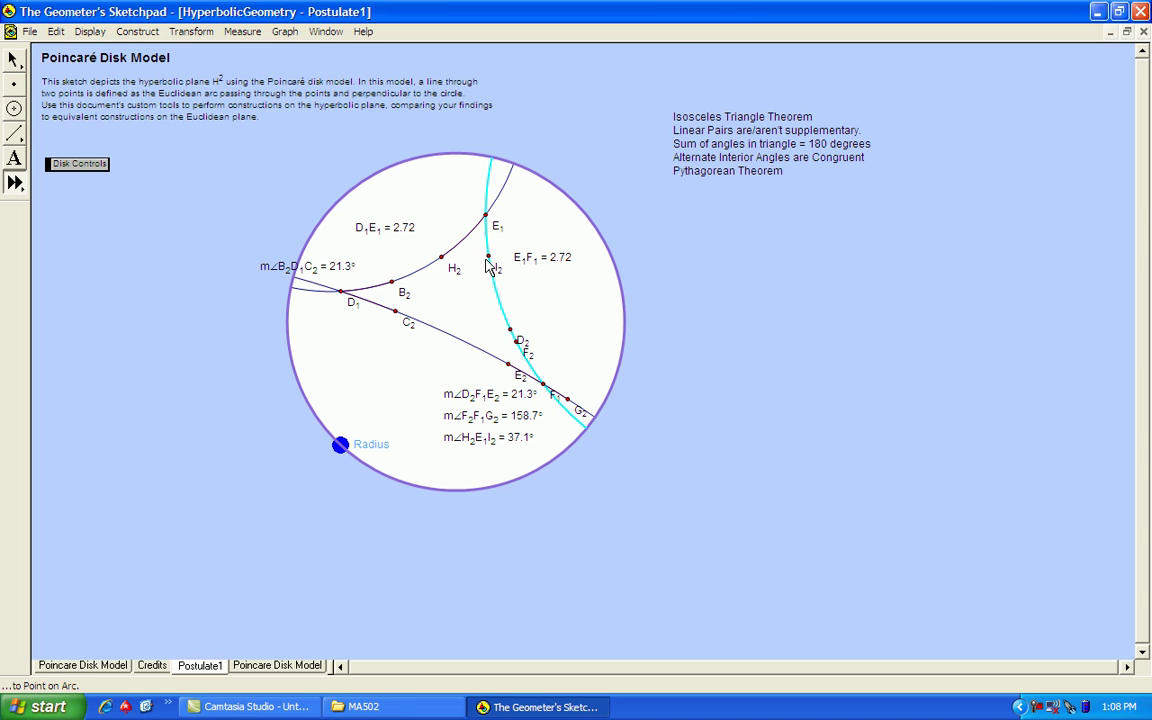
click(486, 259)
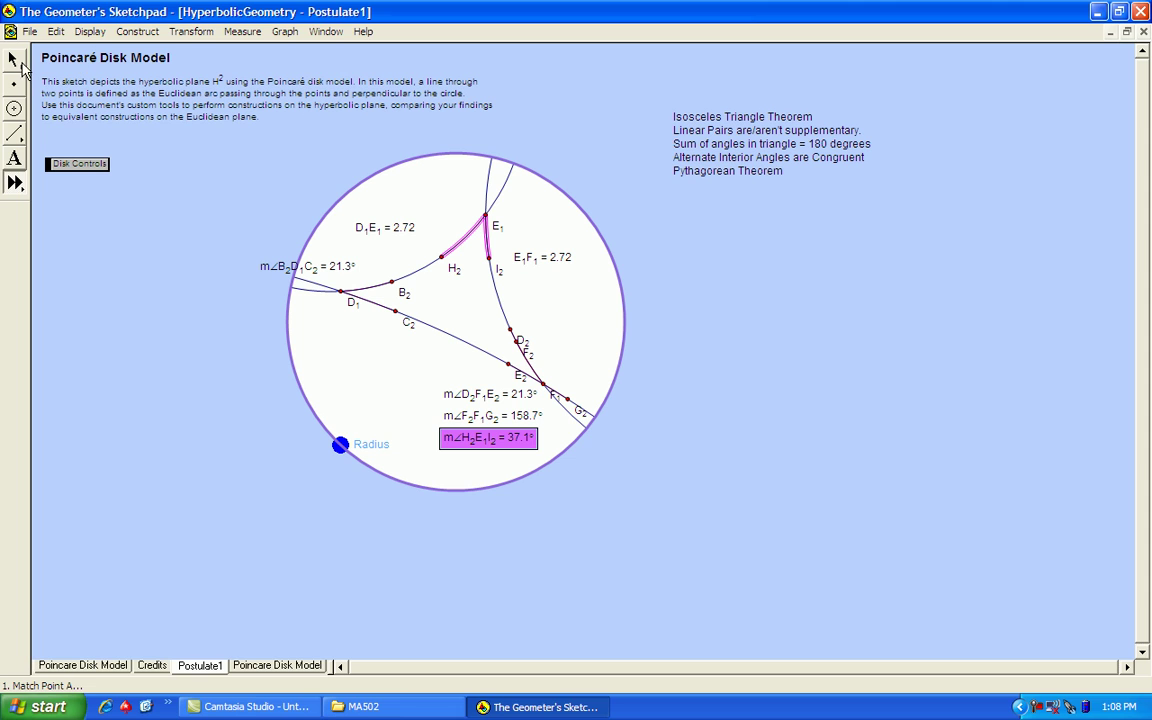
click(14, 58)
click(154, 275)
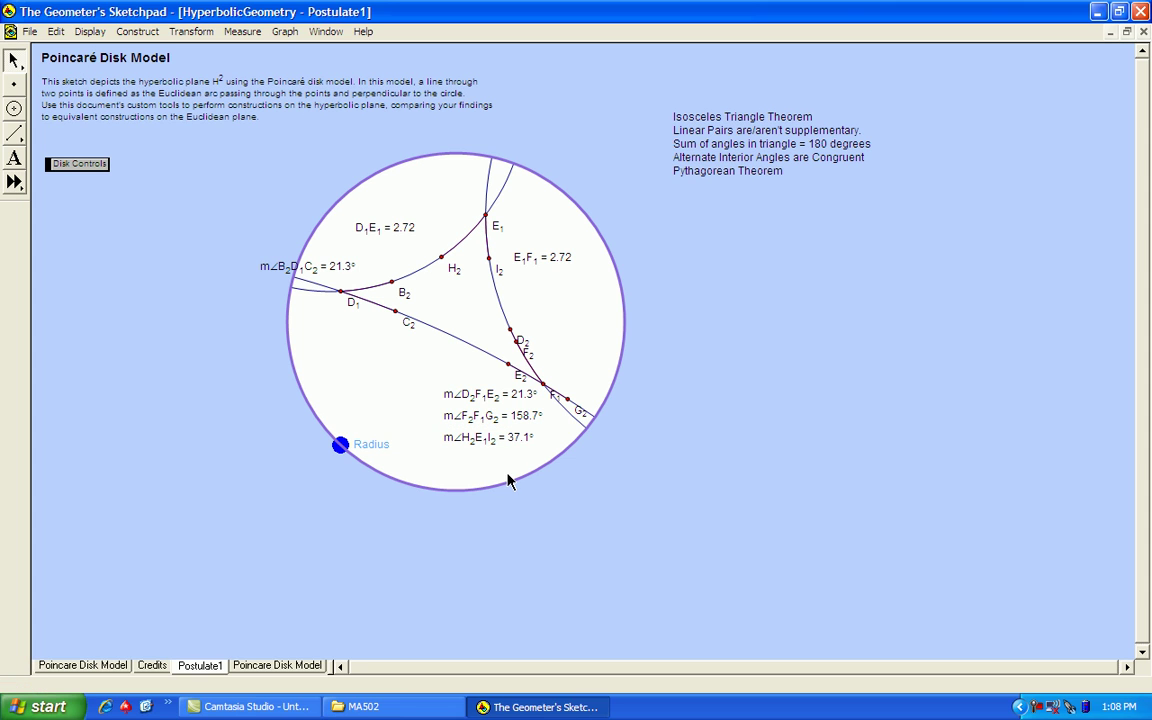
drag(513, 439, 499, 195)
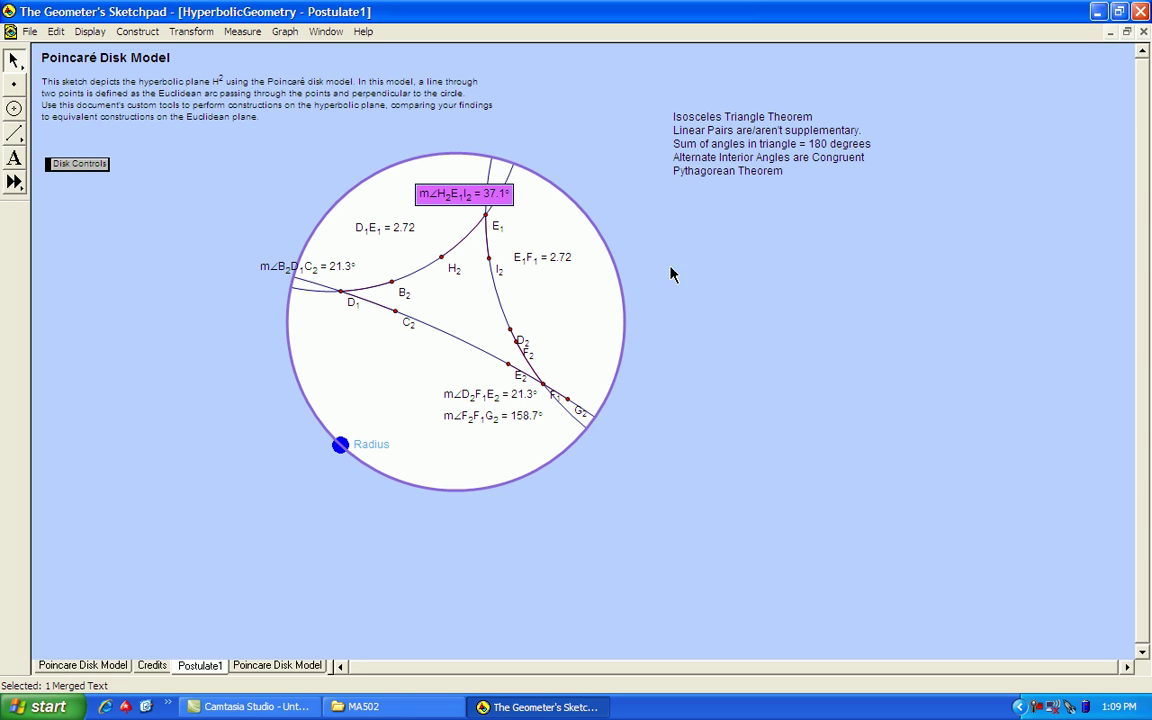
click(824, 146)
Draw hyperbolic lines J2K2 and transversal L2M2, then place point N2 on the D1–E2 line
click(16, 184)
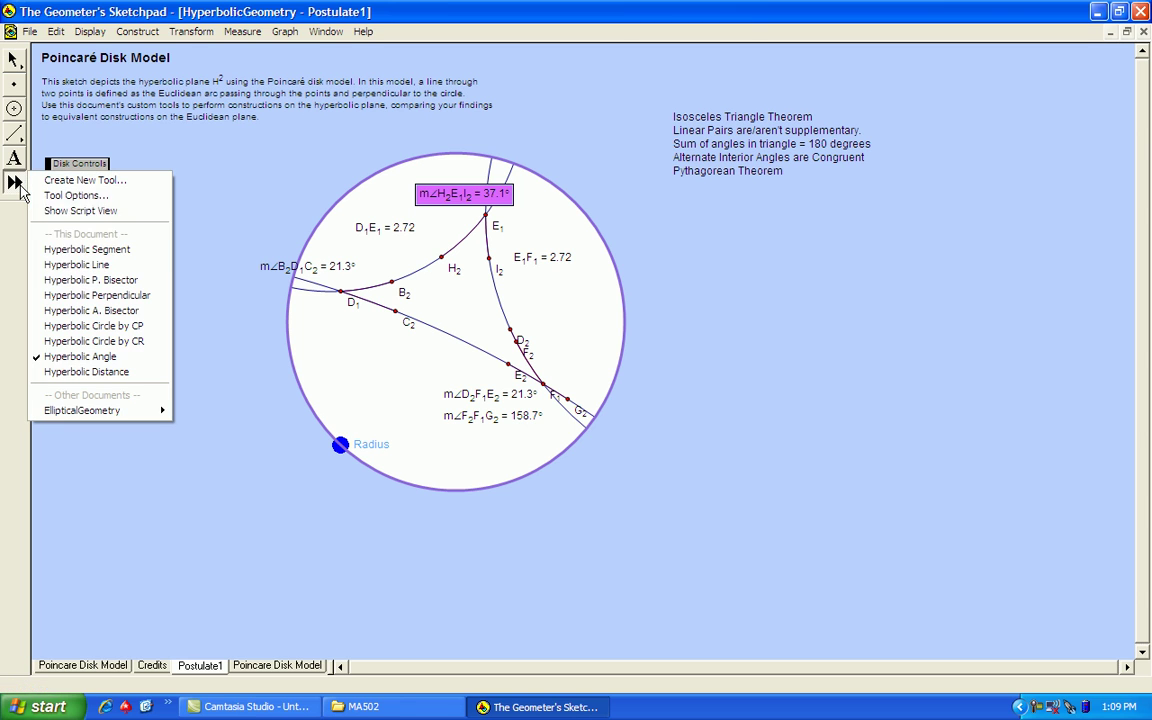
click(50, 266)
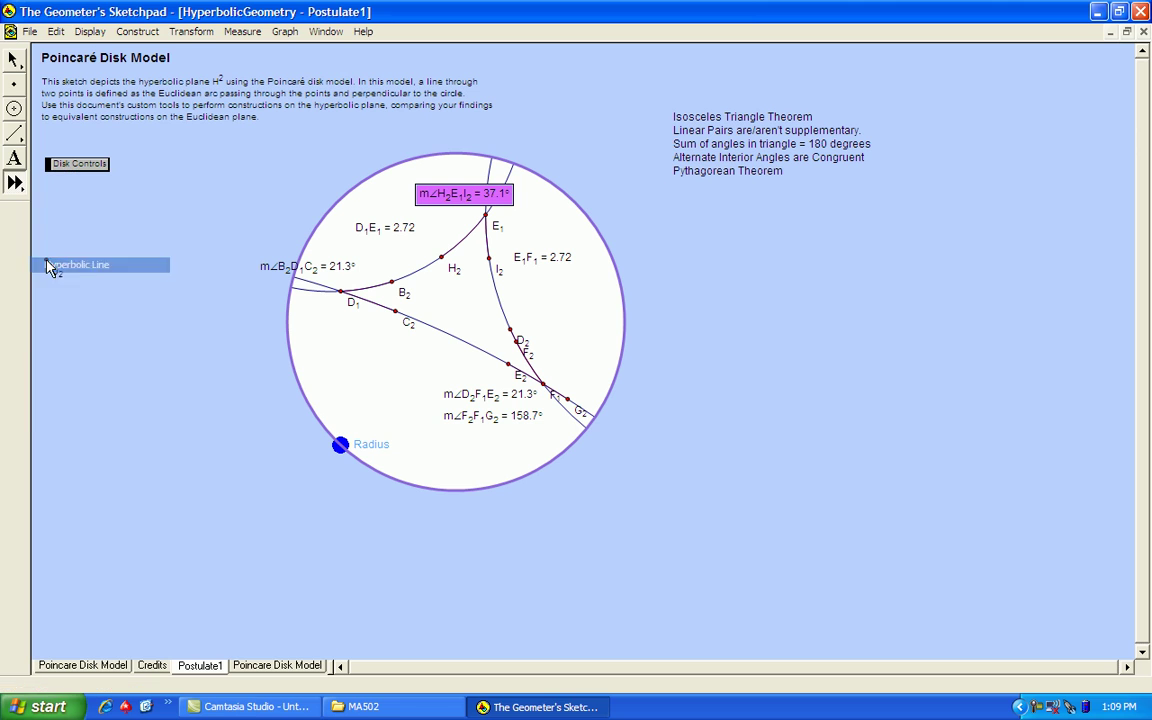
click(317, 358)
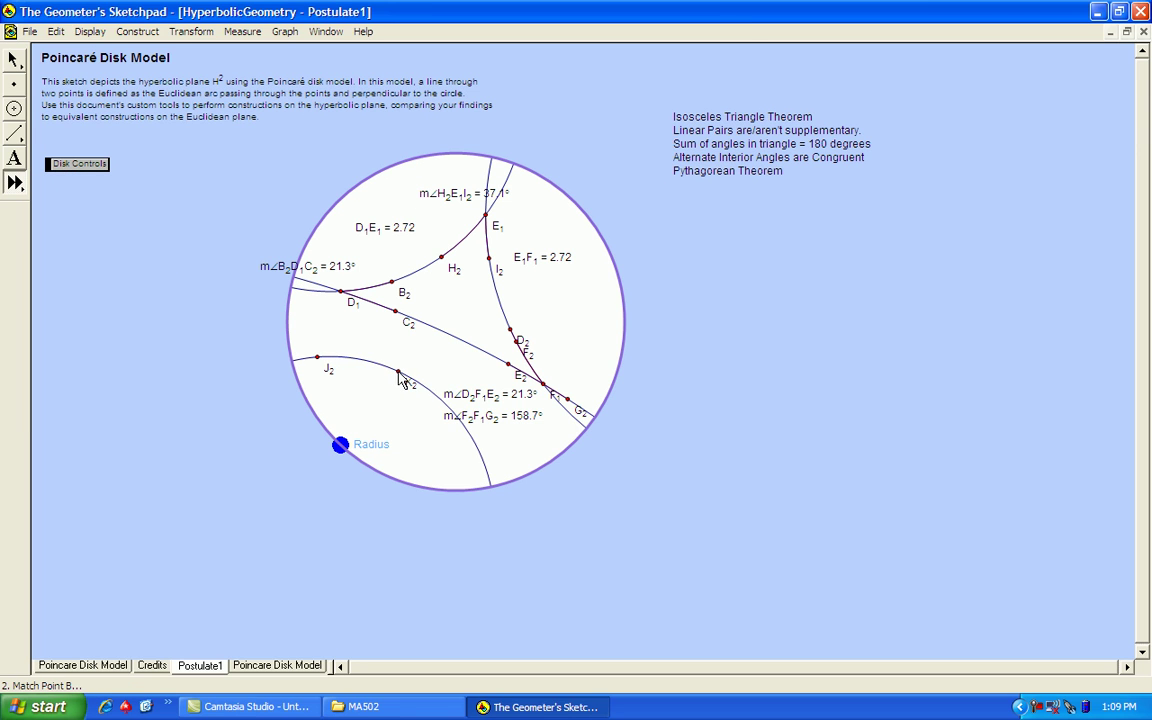
click(403, 371)
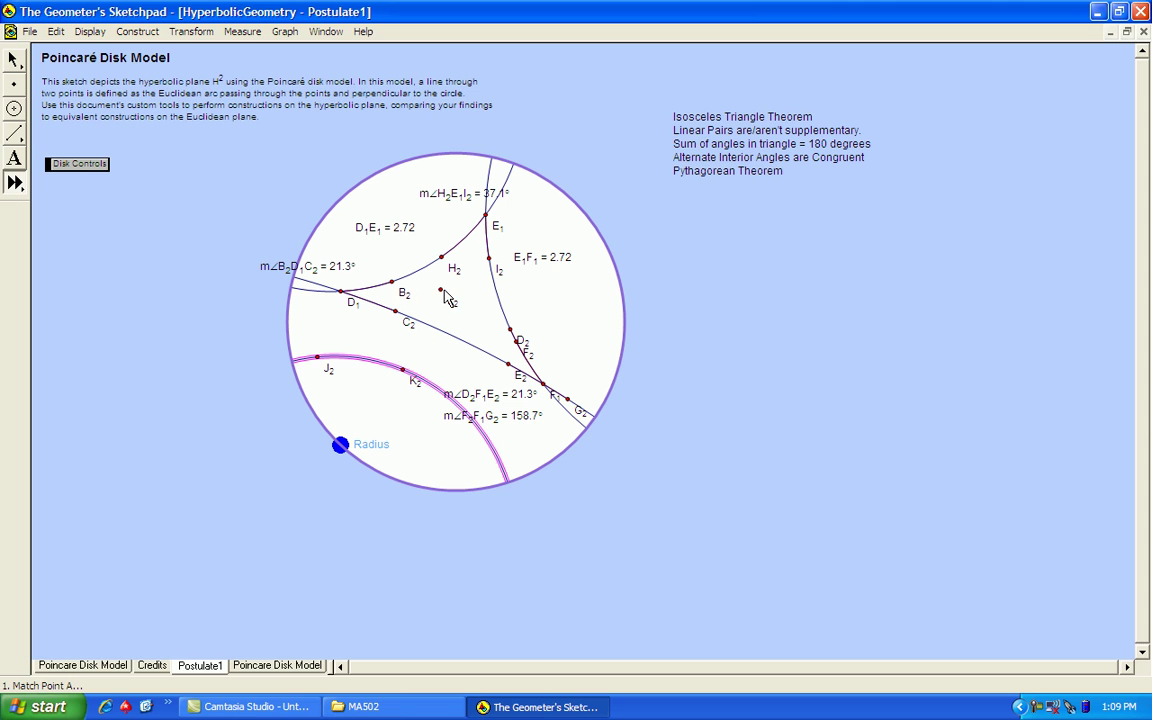
click(446, 289)
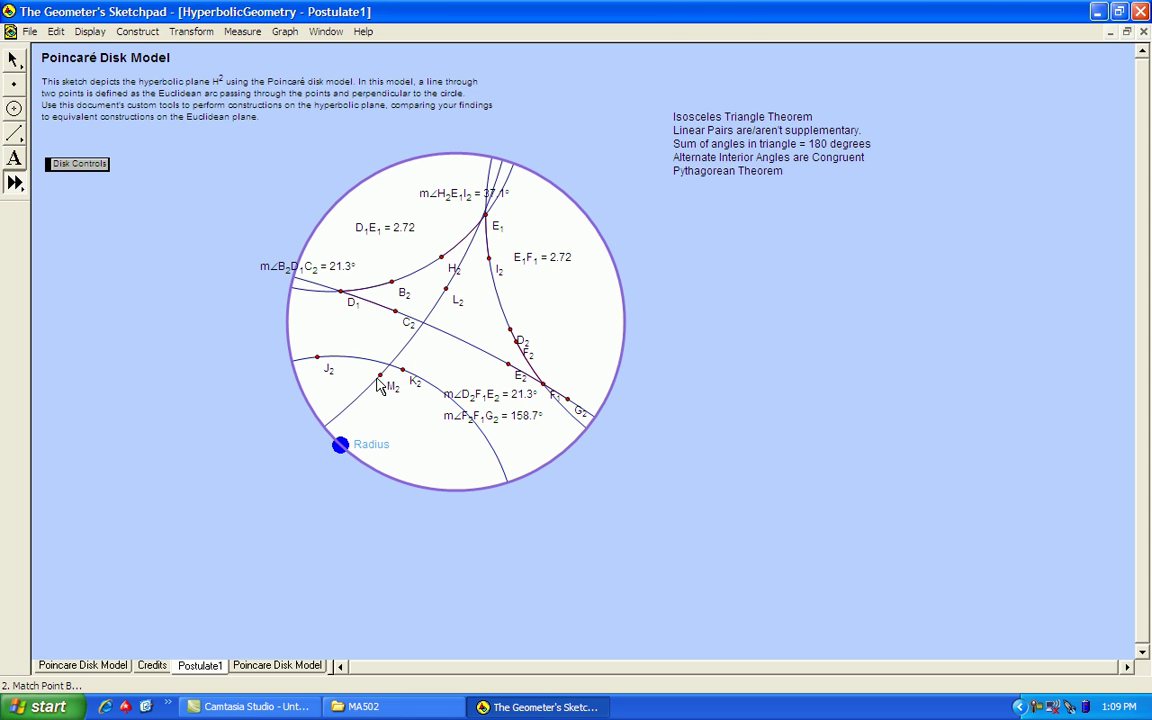
click(375, 382)
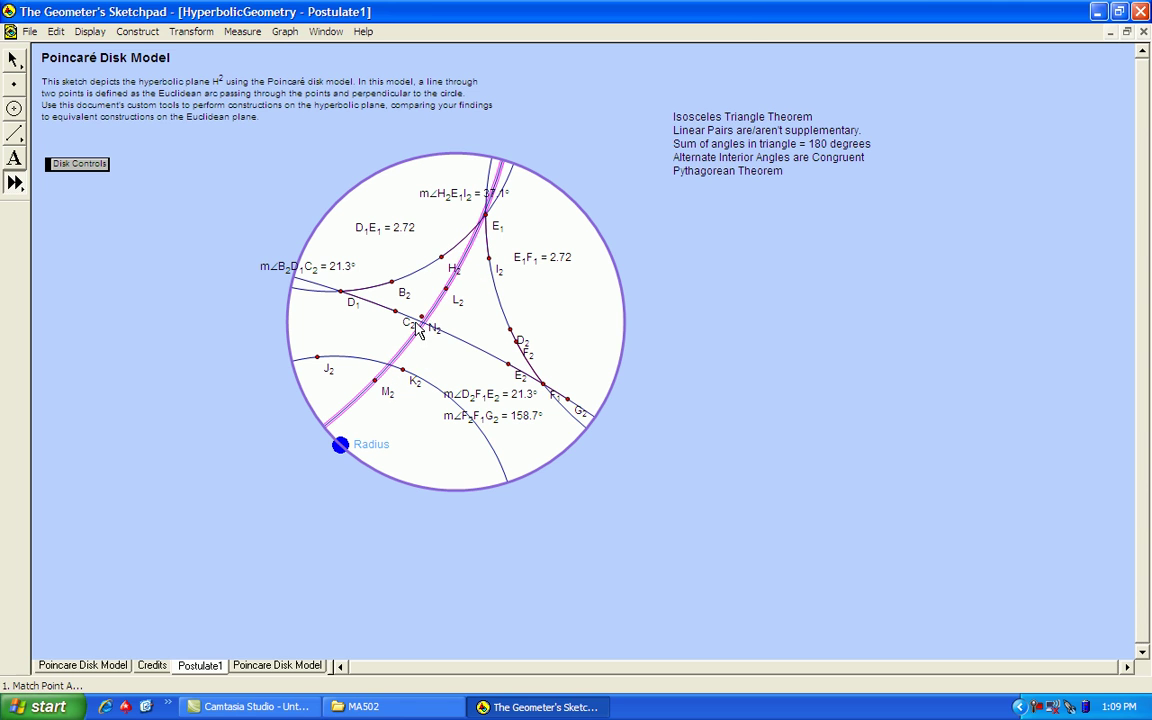
click(419, 326)
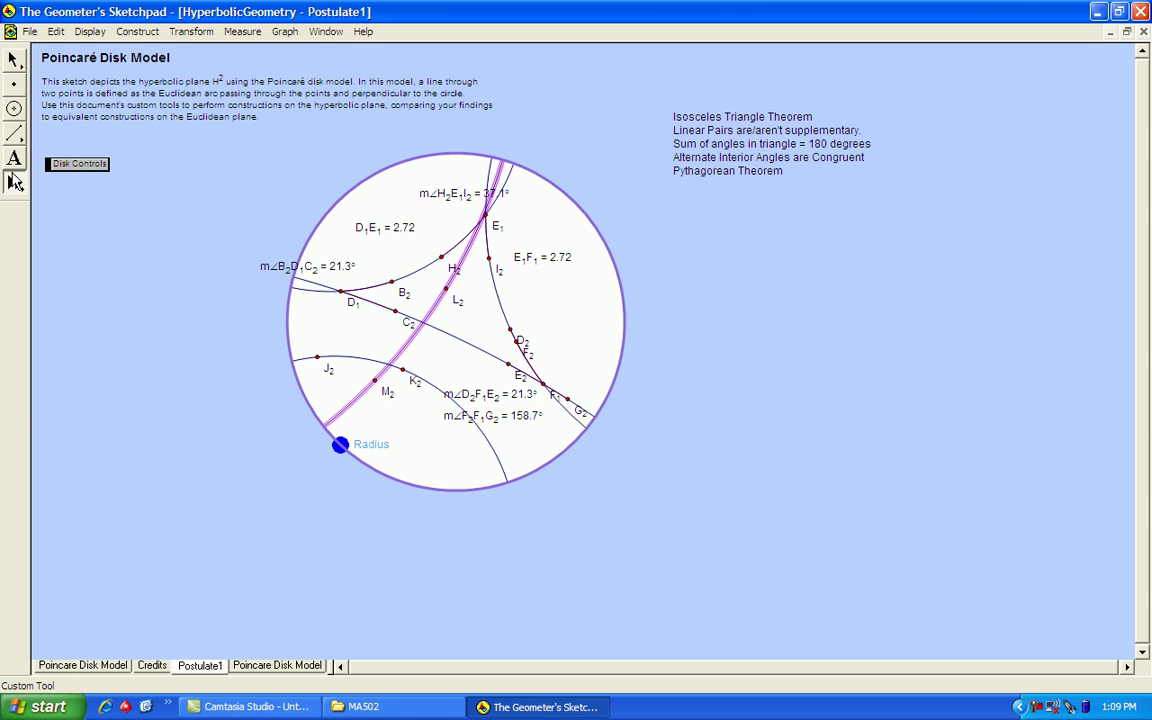
Measure angle N2O2P2 with the Hyperbolic Angle tool, then undo the mistaken 150.5° result
click(14, 181)
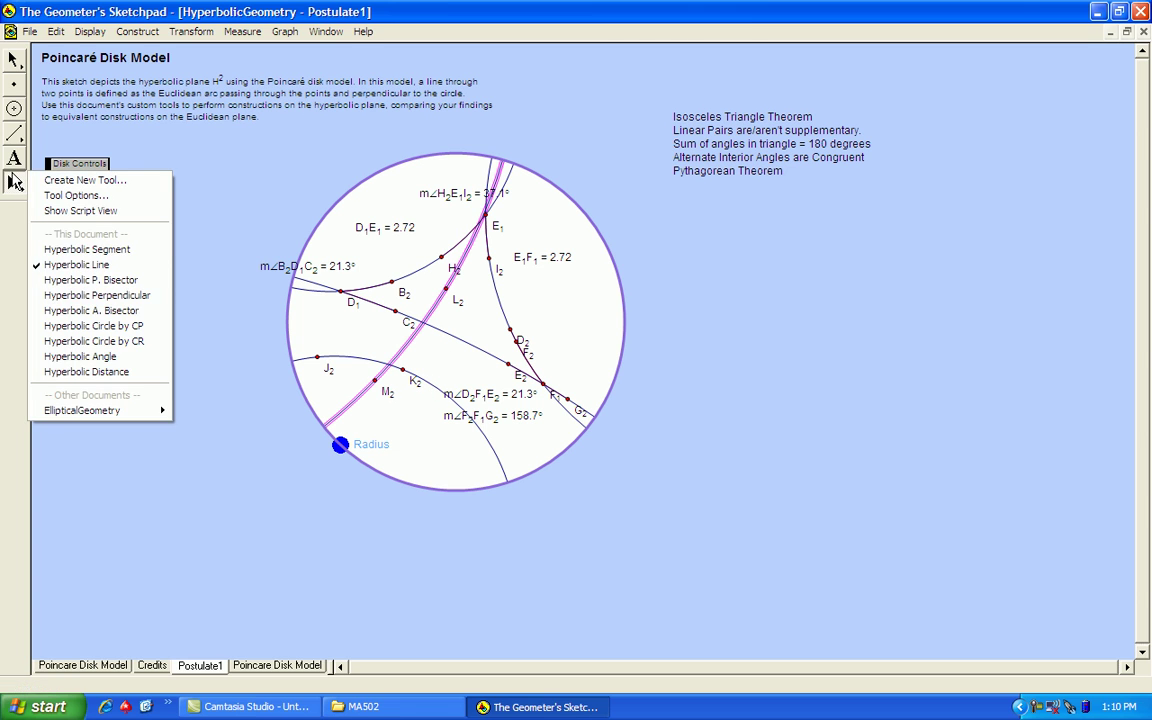
click(55, 356)
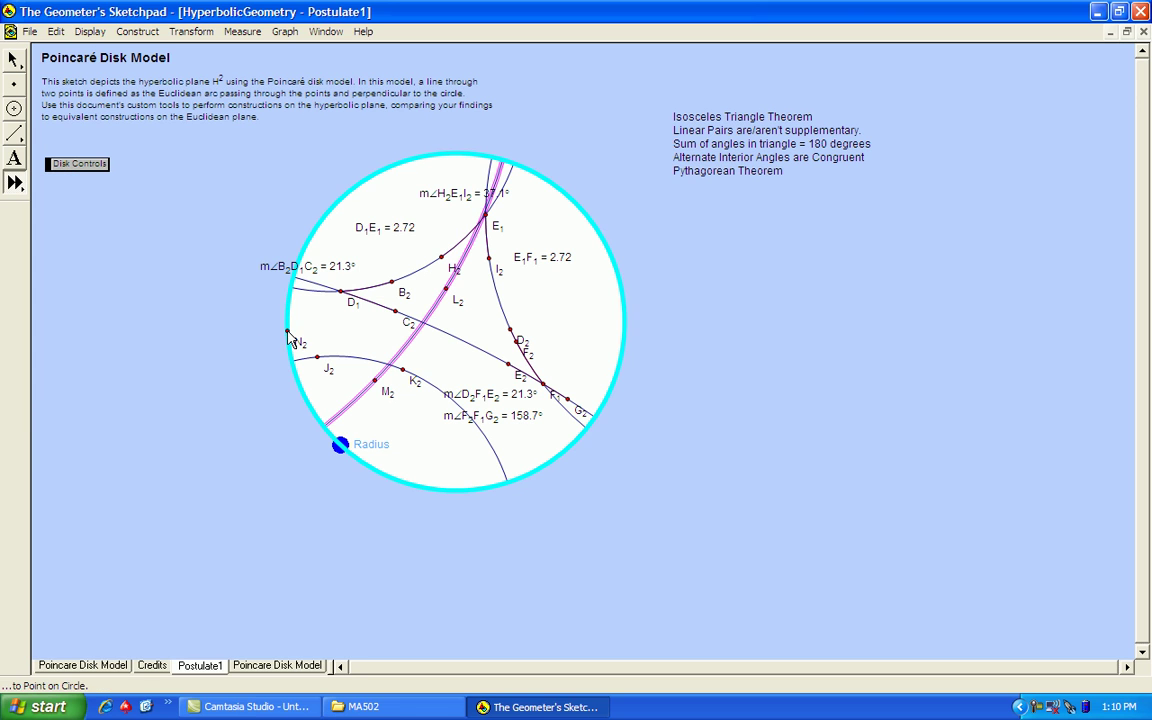
click(453, 337)
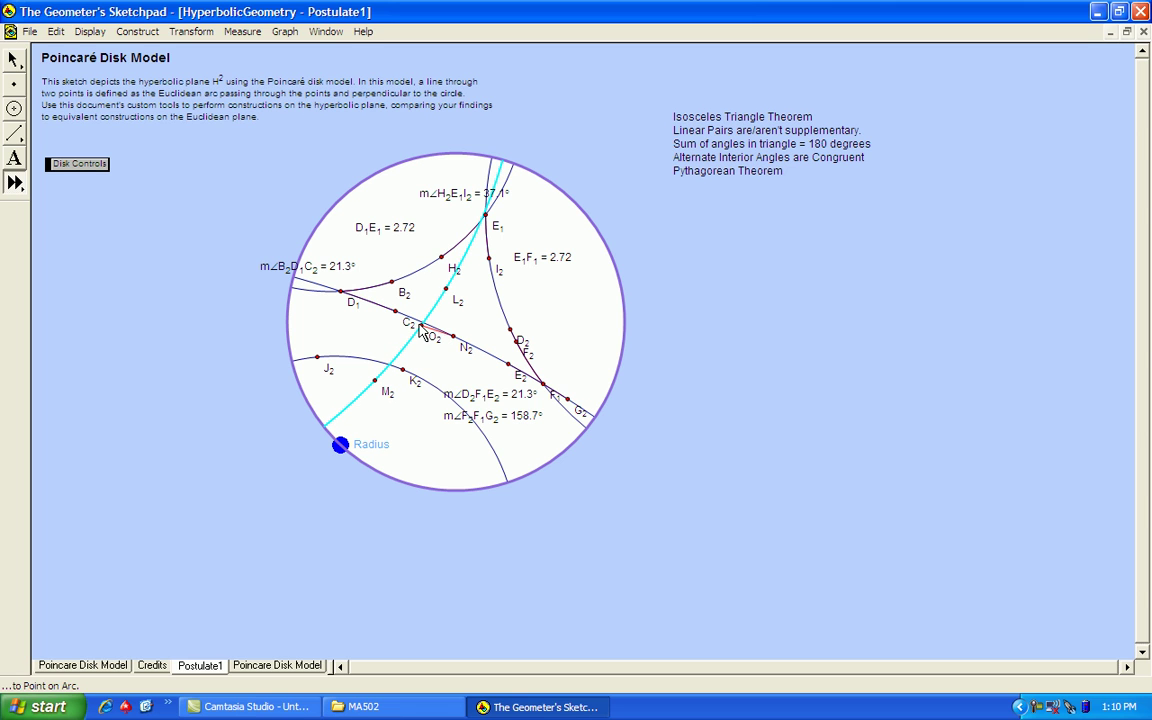
click(420, 328)
click(336, 253)
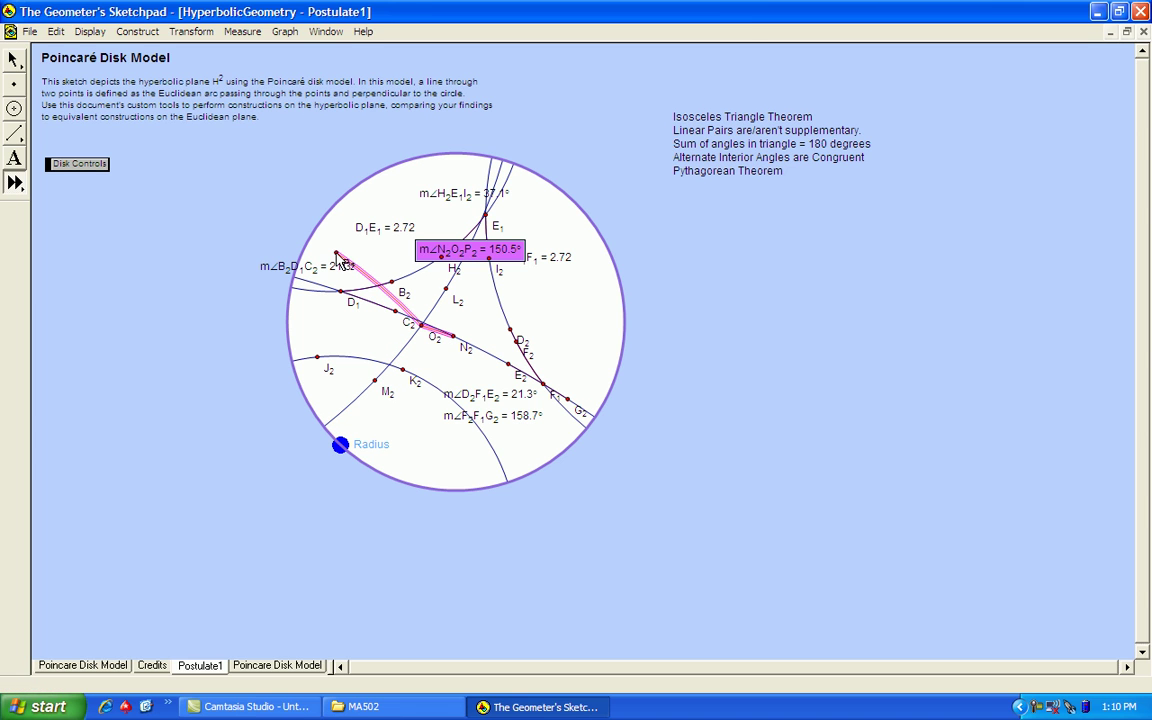
click(55, 31)
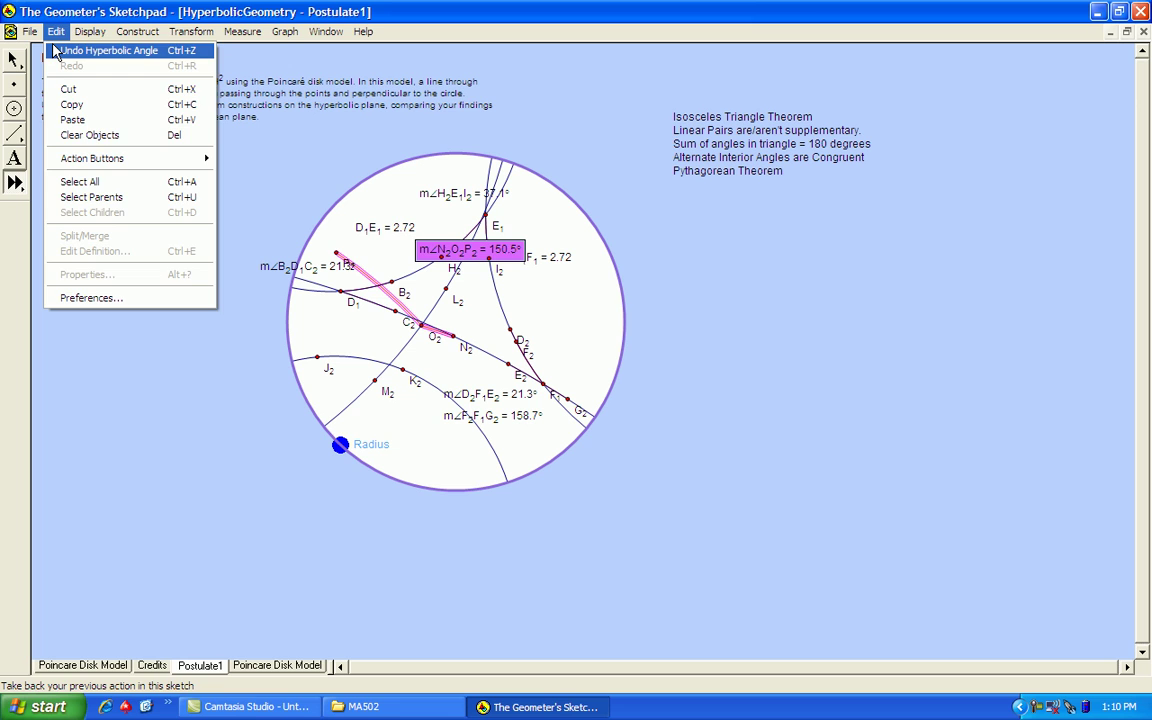
click(55, 51)
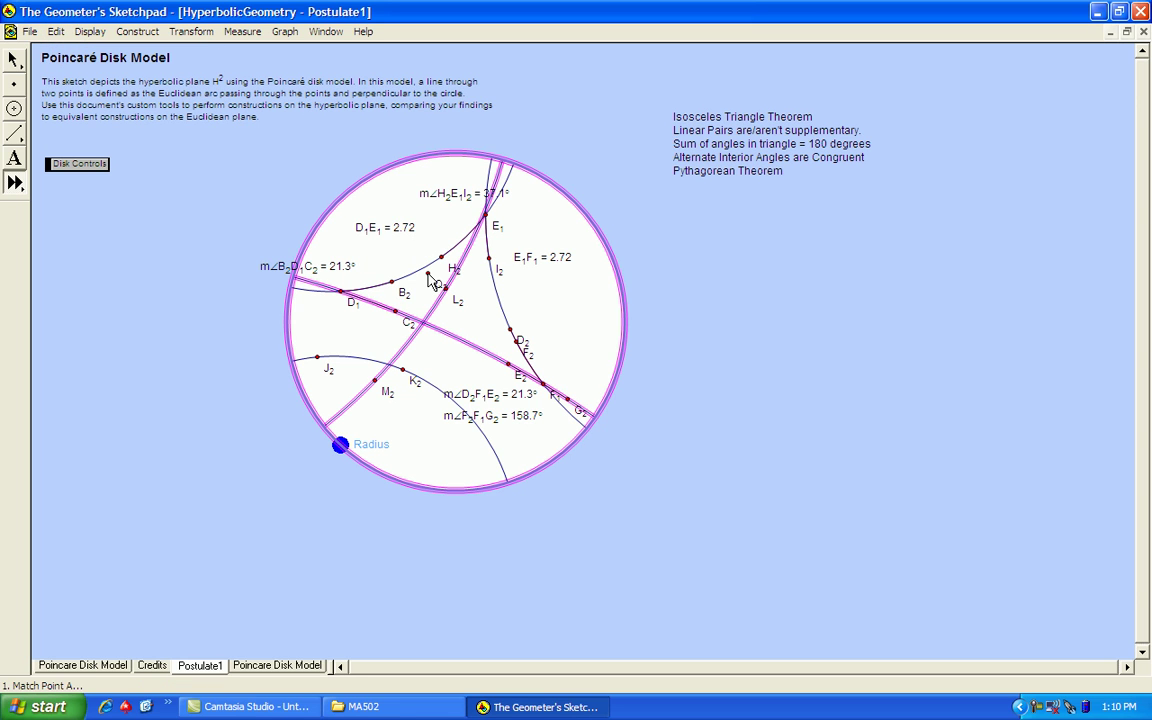
Measure the transversal angles Q2R2S2 at 102.6° and T2U2V2 at 114.1°
click(432, 328)
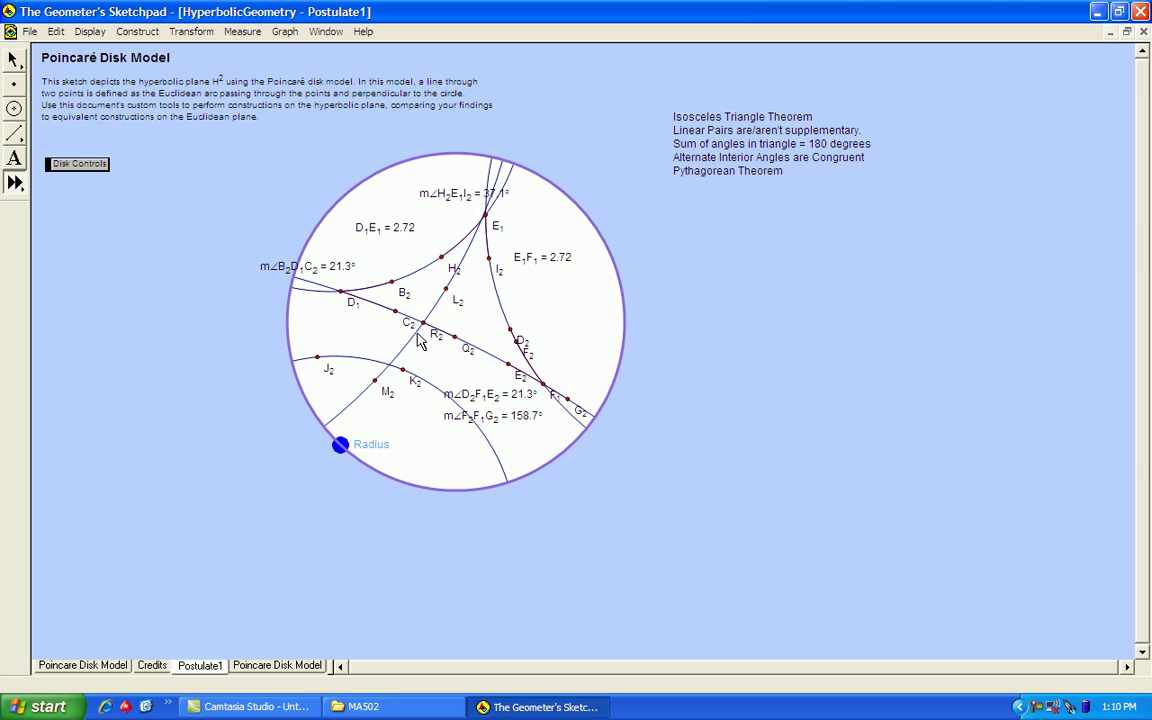
click(412, 338)
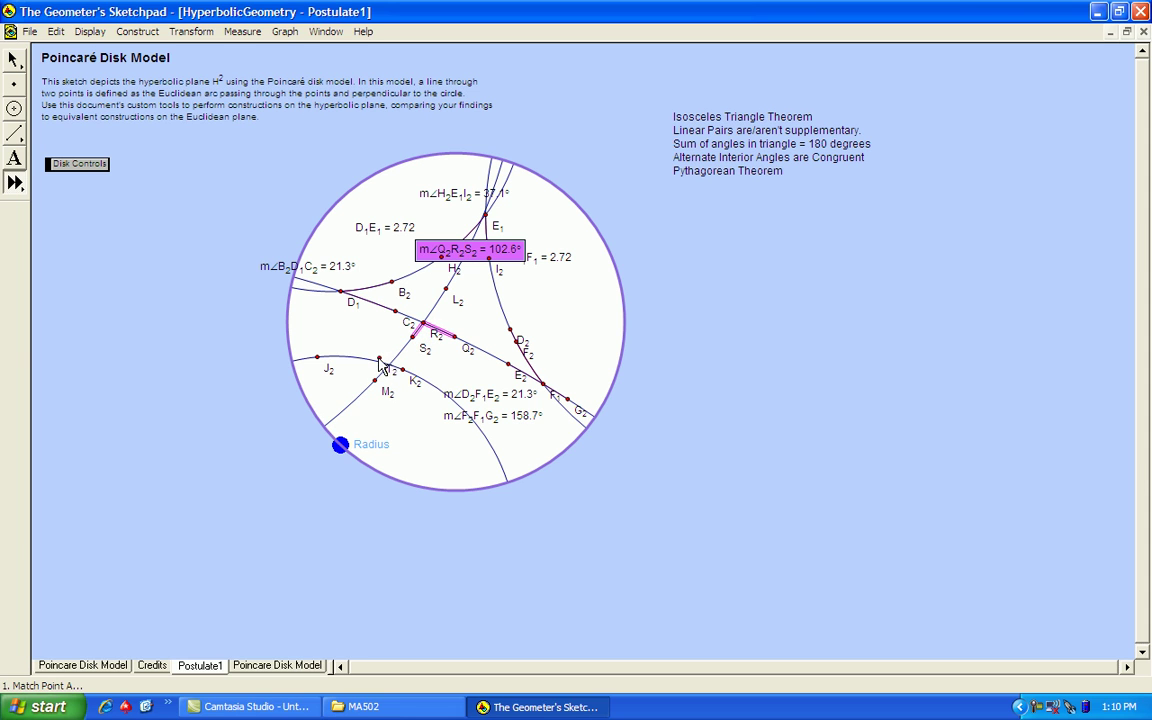
click(373, 366)
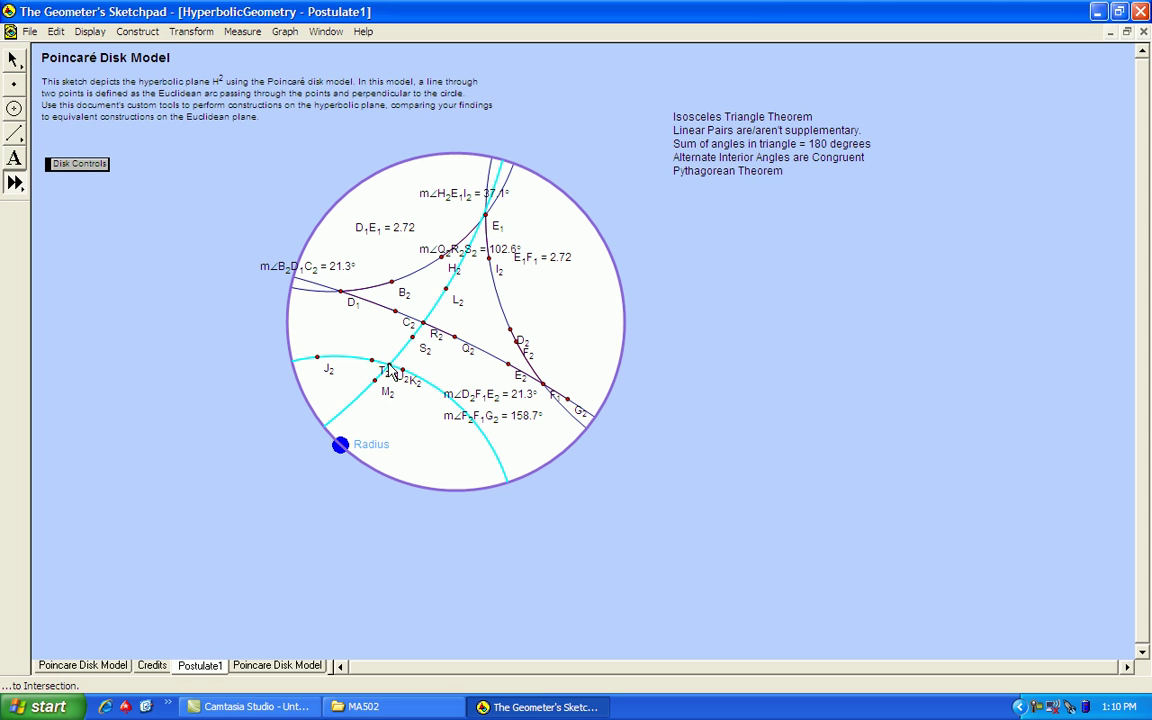
click(390, 369)
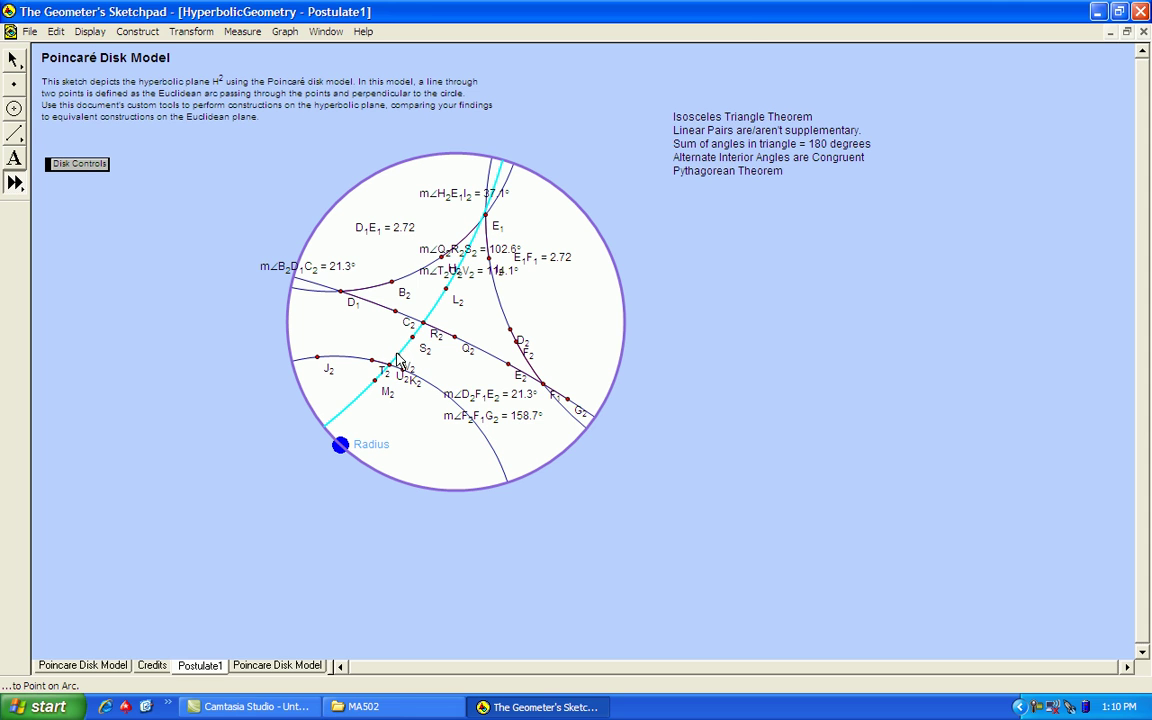
click(12, 62)
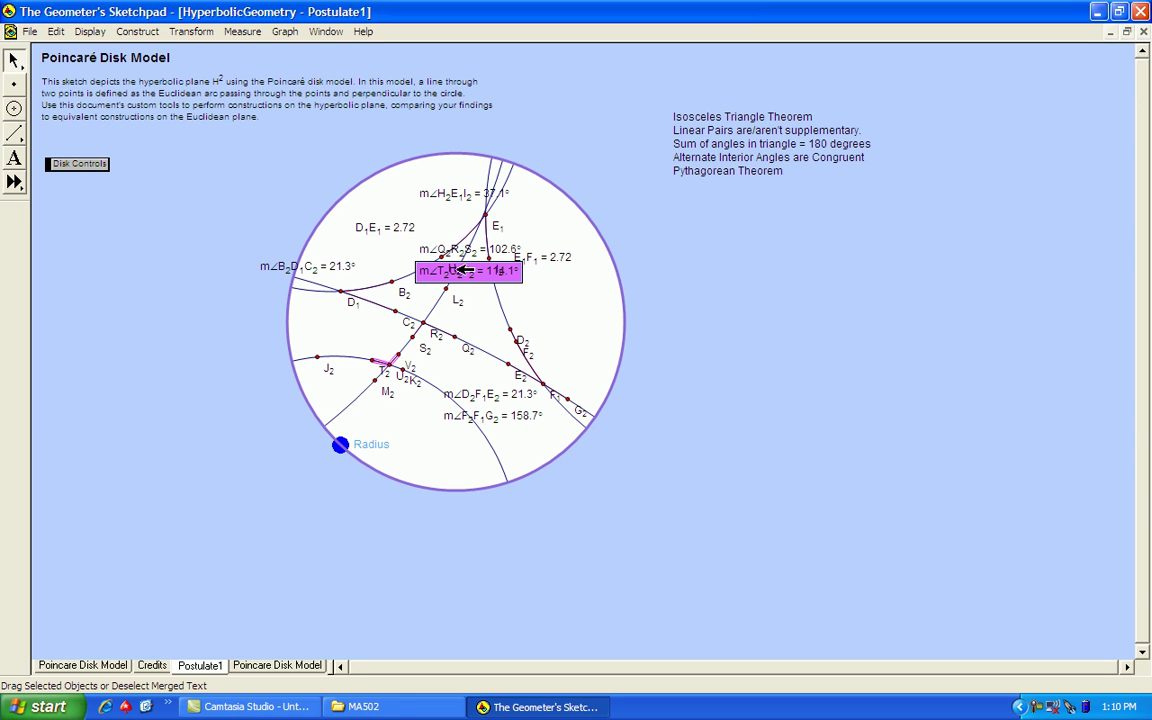
Place the 114.1° label beside J2 and the 102.6° label near its angle, undoing an accidental disk move
drag(462, 271, 383, 348)
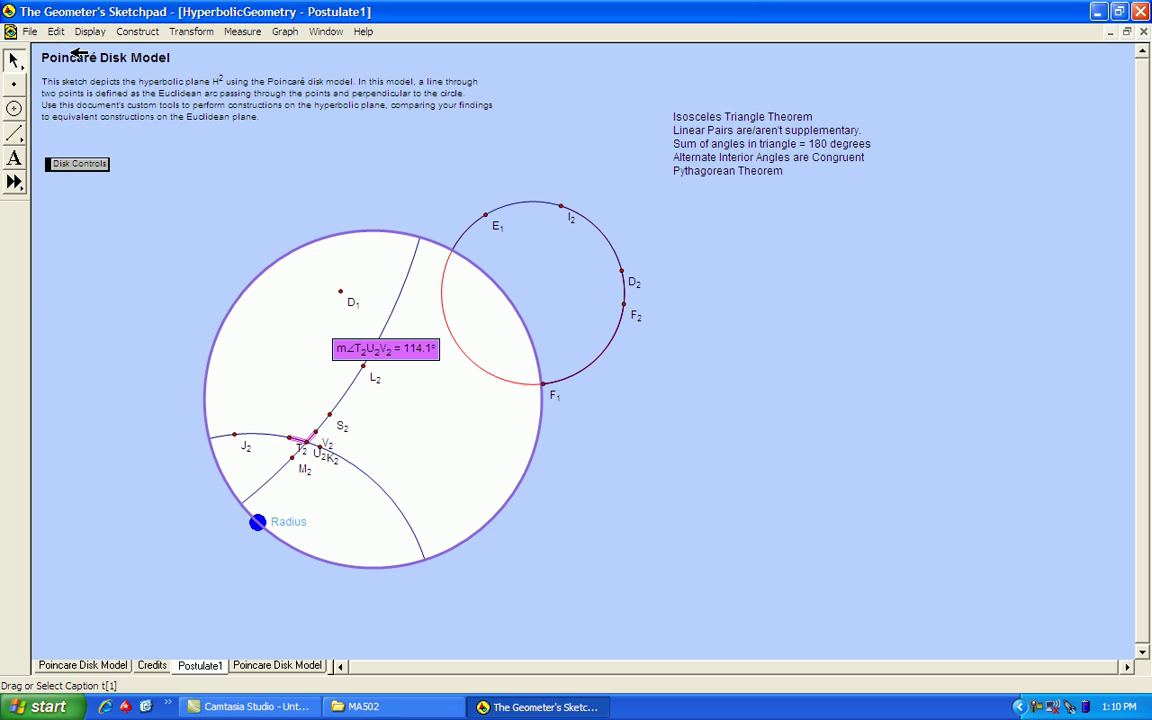
click(56, 31)
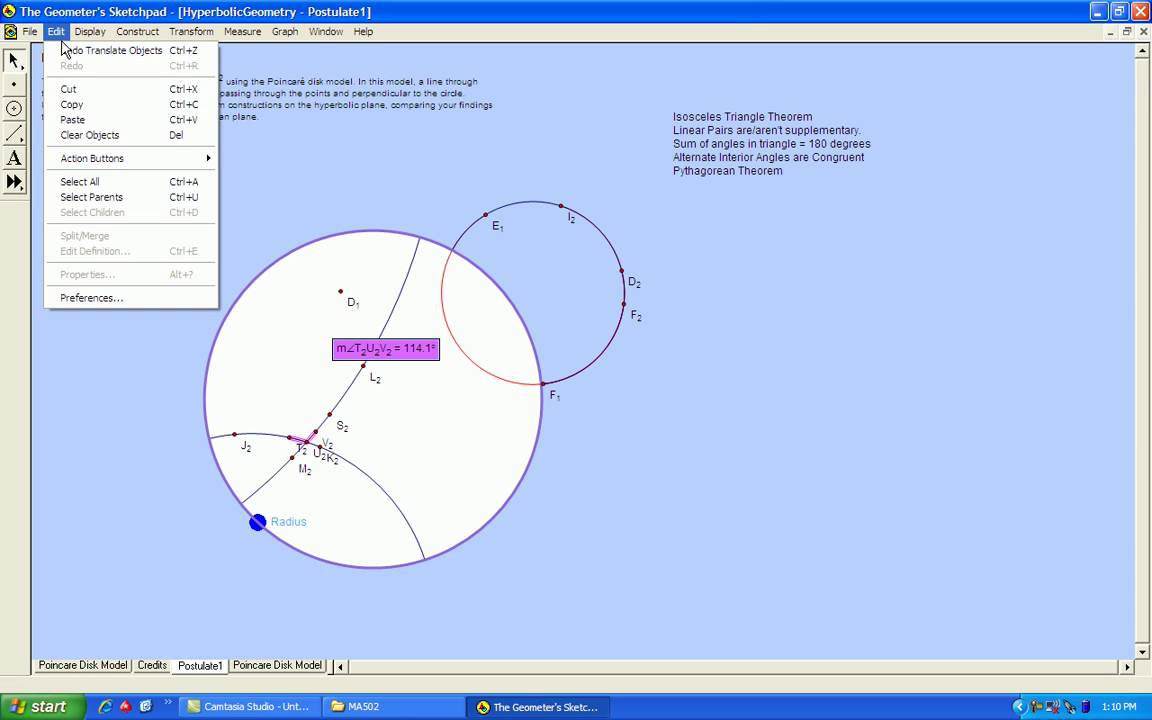
click(66, 51)
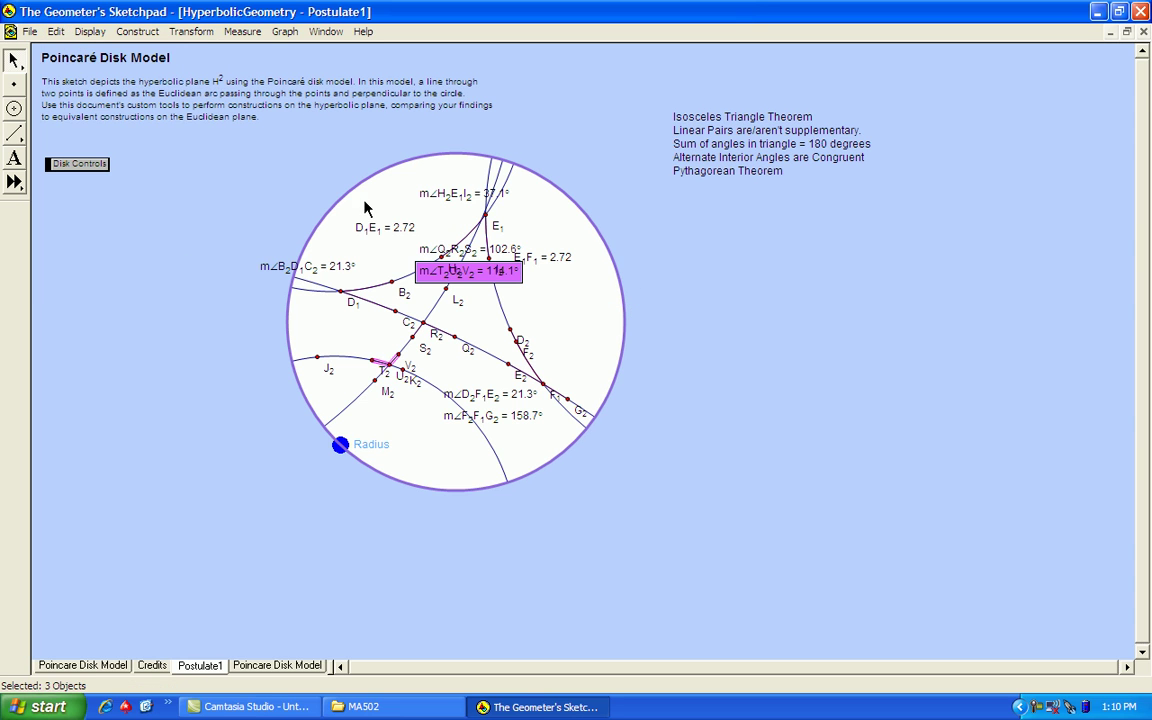
click(566, 338)
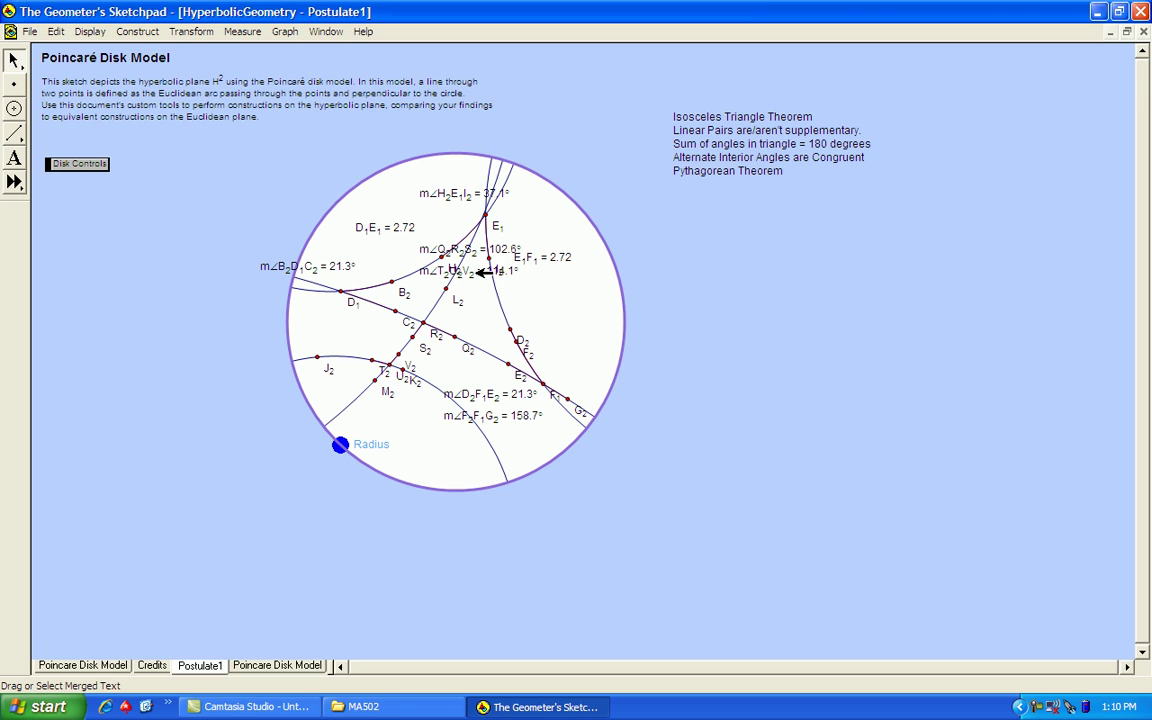
drag(487, 271, 347, 347)
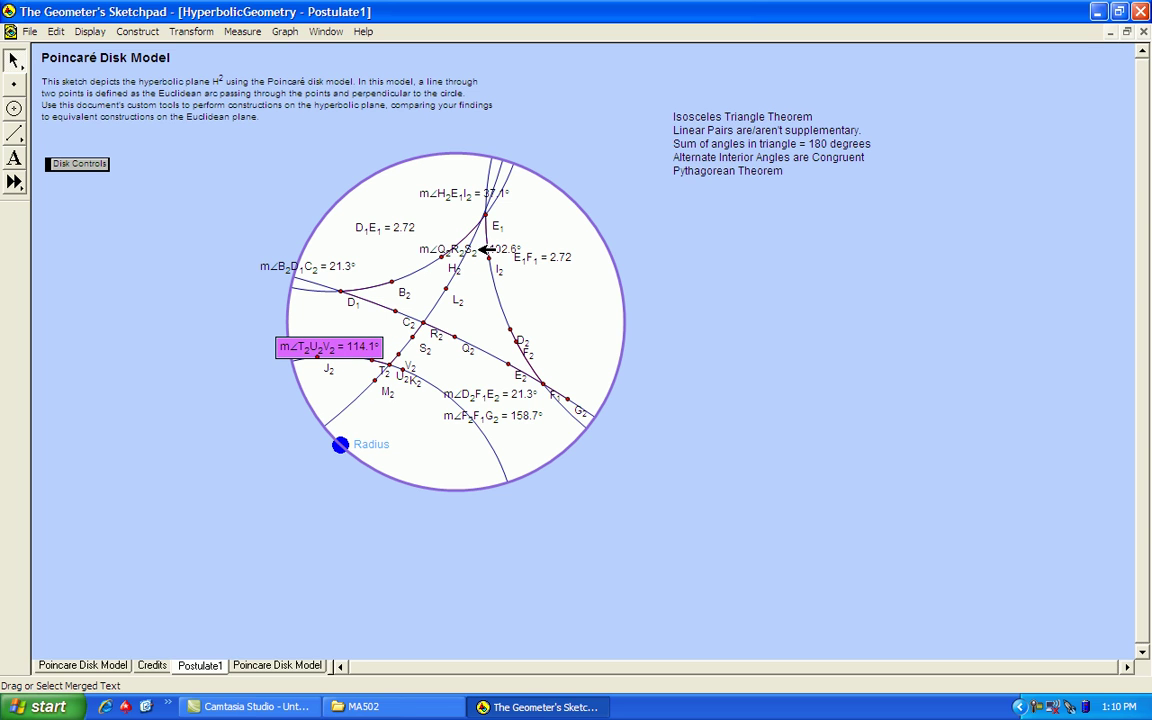
drag(485, 249, 459, 359)
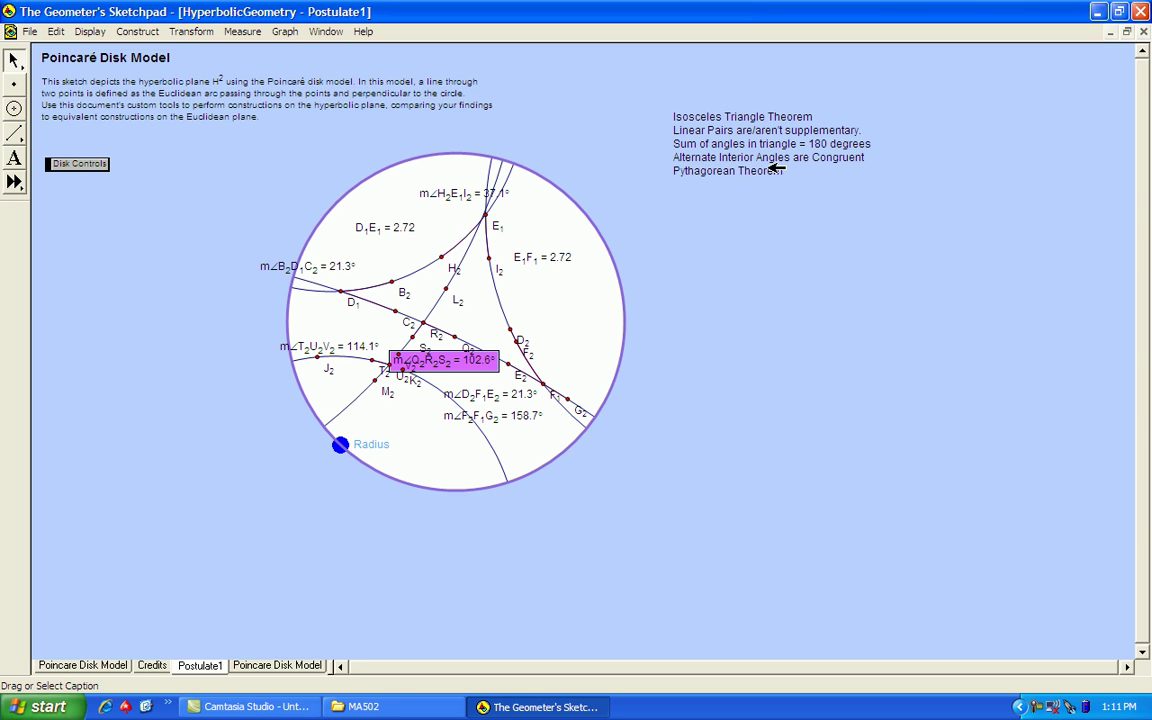
click(484, 400)
Go to the last Poincaré Disk Model page with triangle KLM (LM 2.29, KL 1.45, MK 1.43)
click(277, 665)
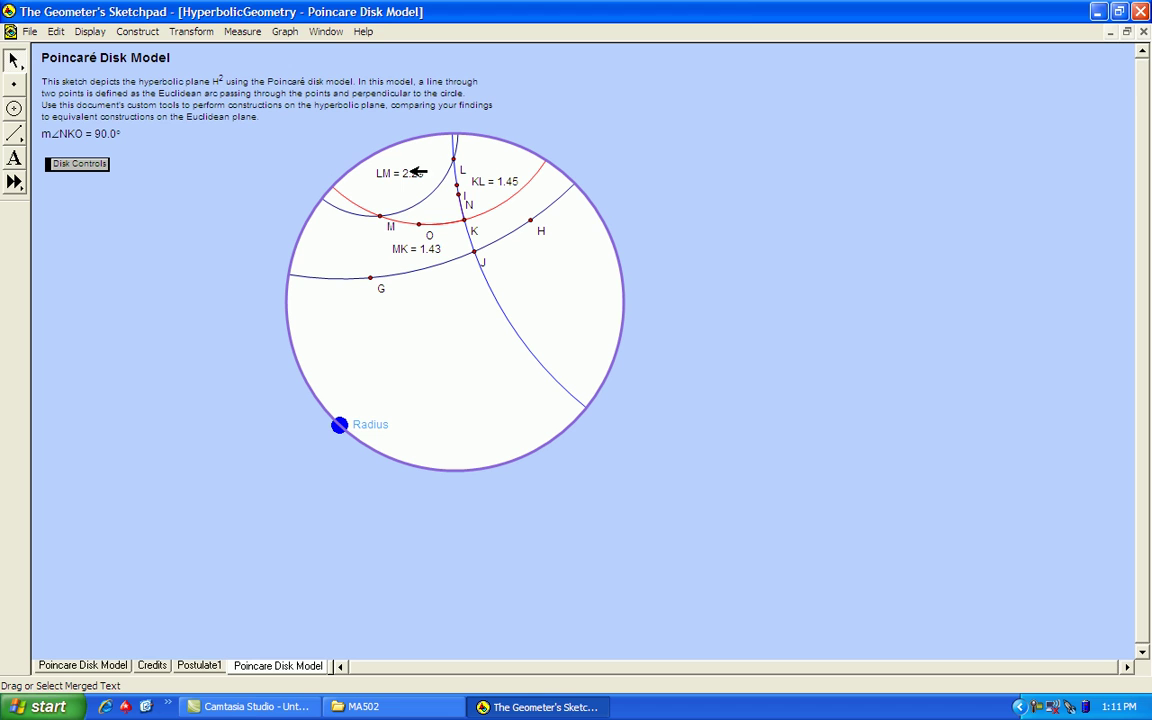
Create the calculation KL^2 + MK^2 with Measure > Calculate, giving 4.16
click(260, 35)
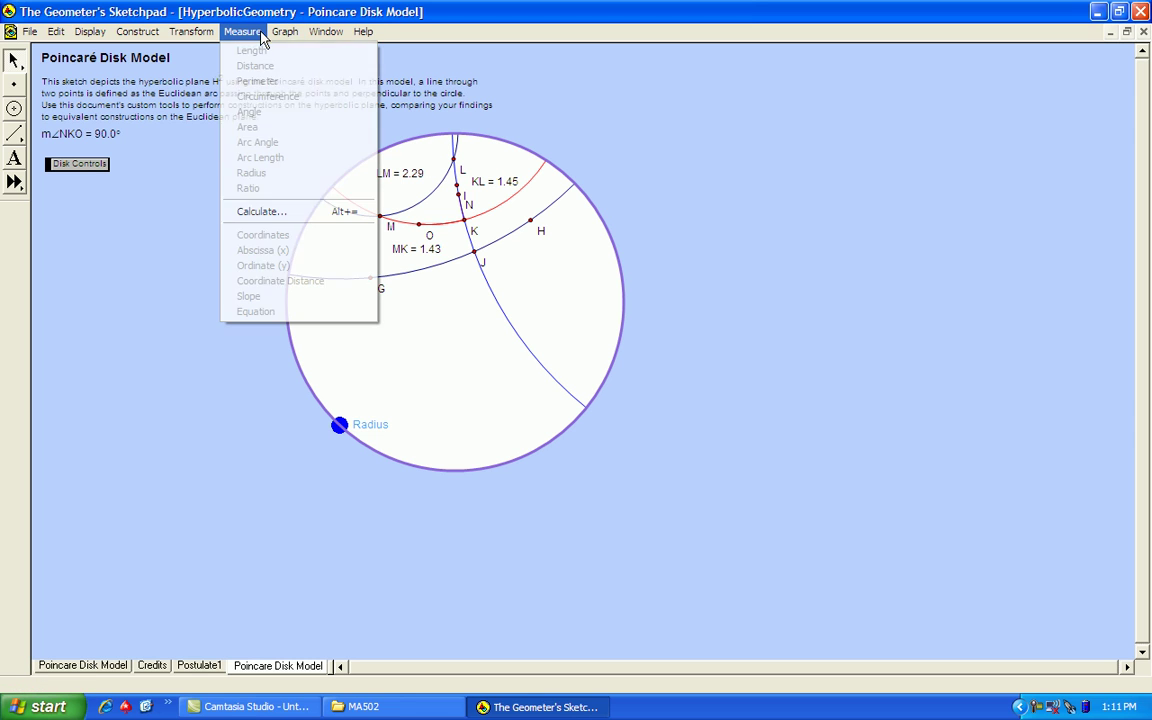
click(266, 212)
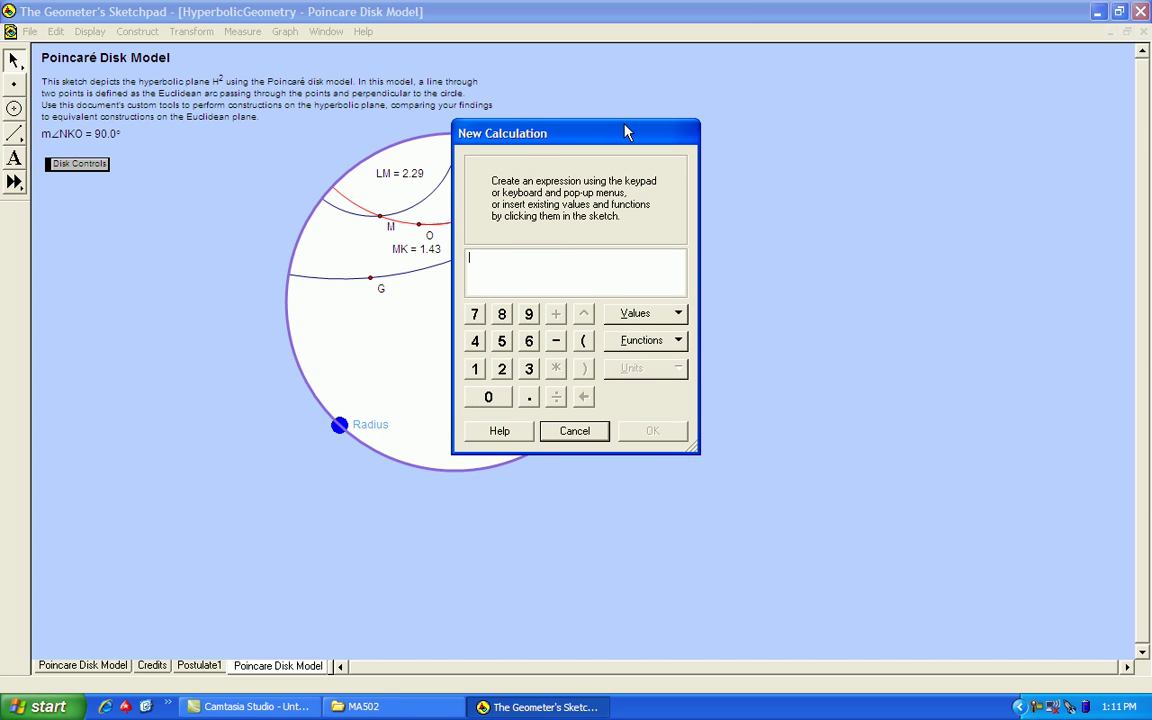
drag(563, 130, 791, 108)
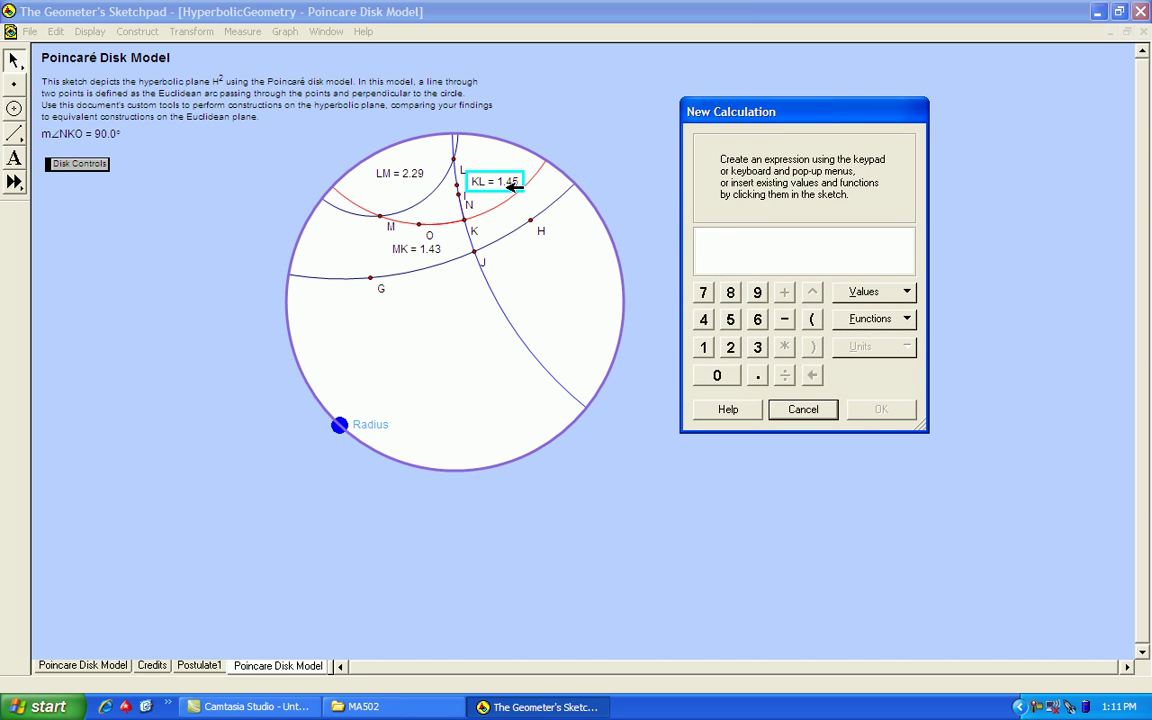
click(494, 181)
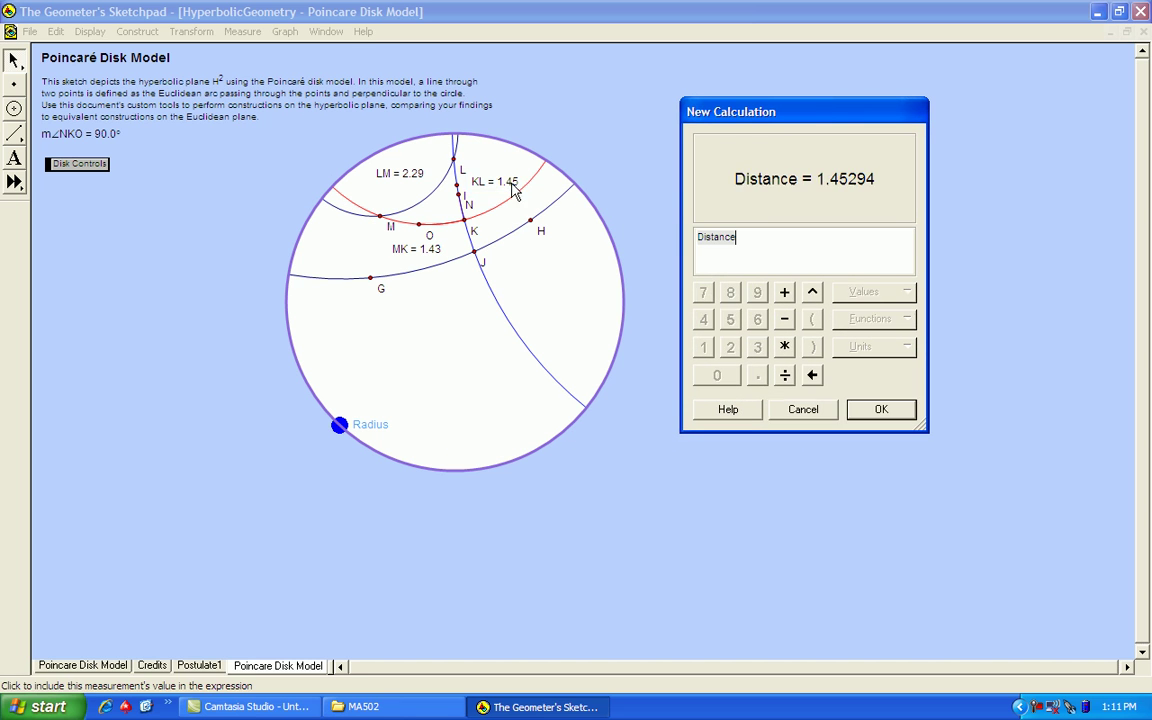
click(812, 292)
click(731, 347)
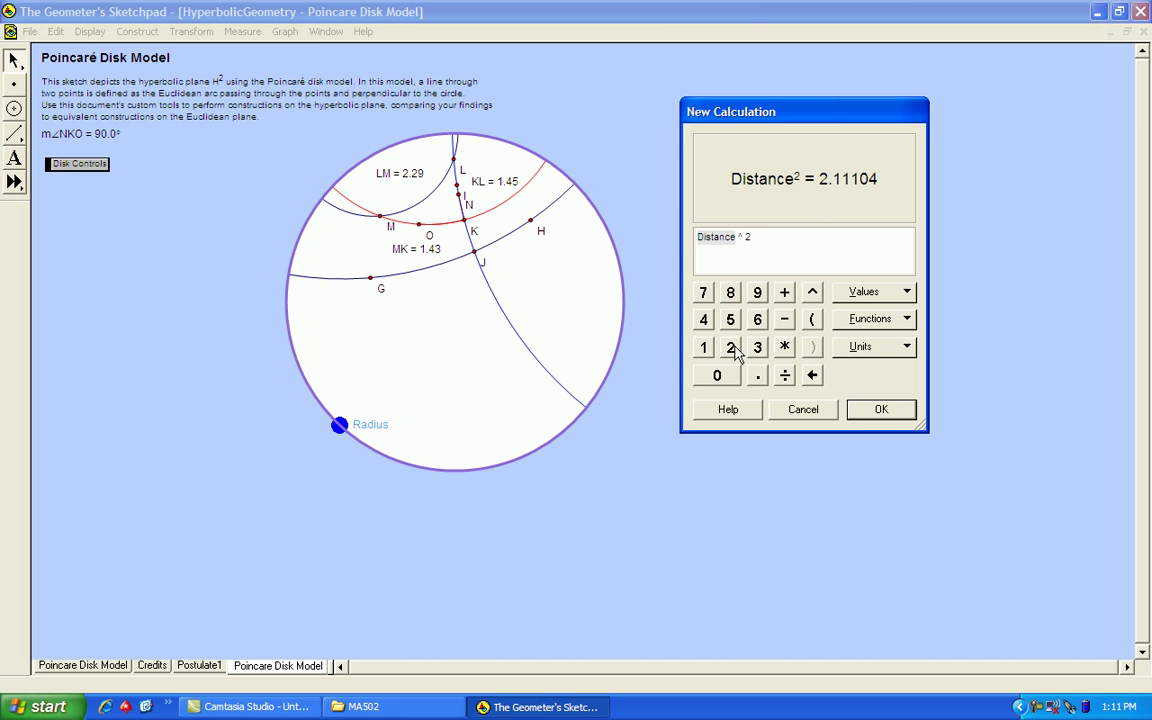
click(784, 292)
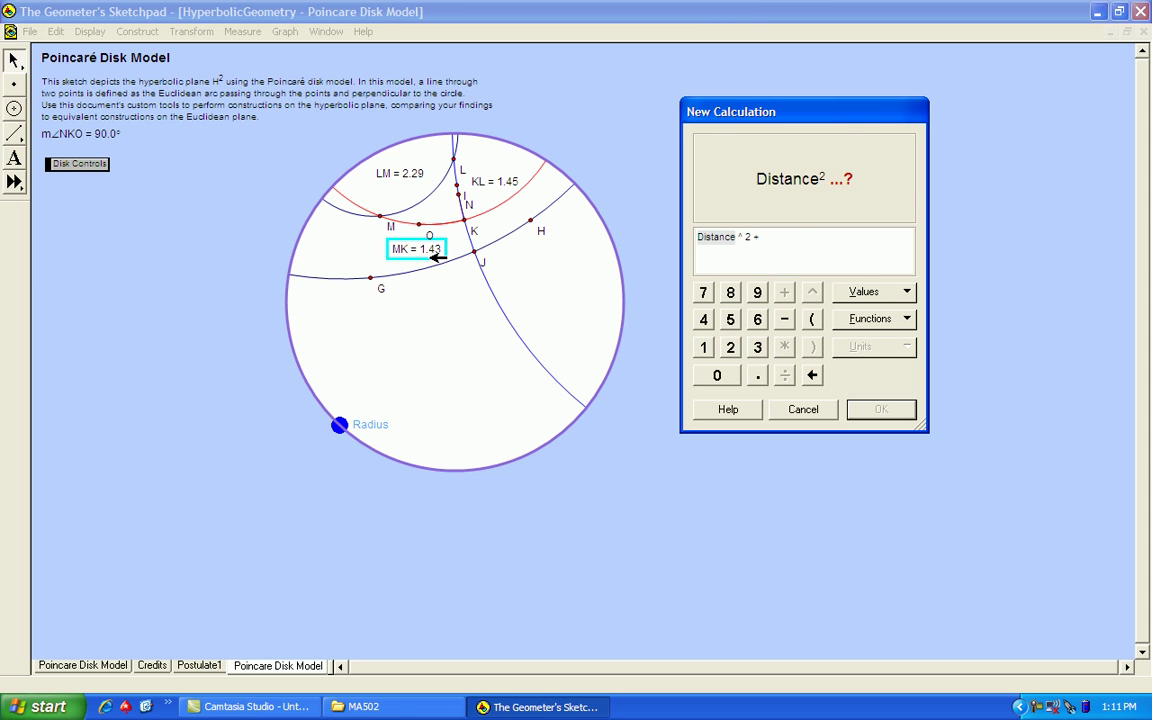
click(420, 249)
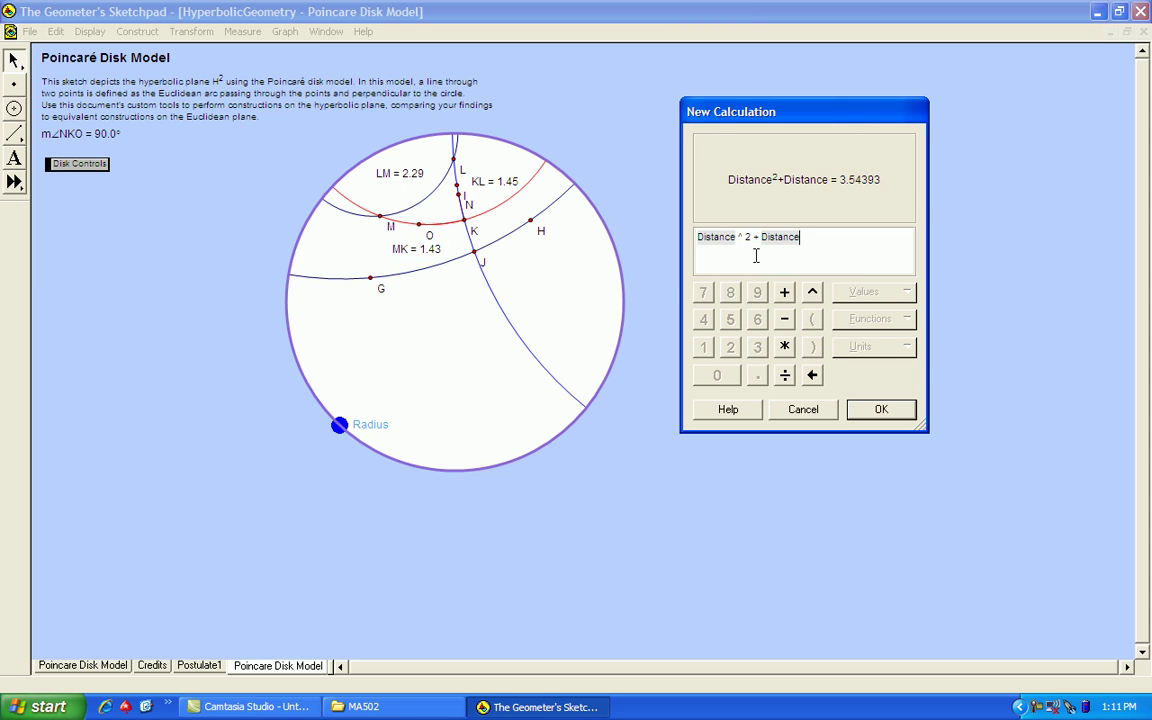
click(811, 293)
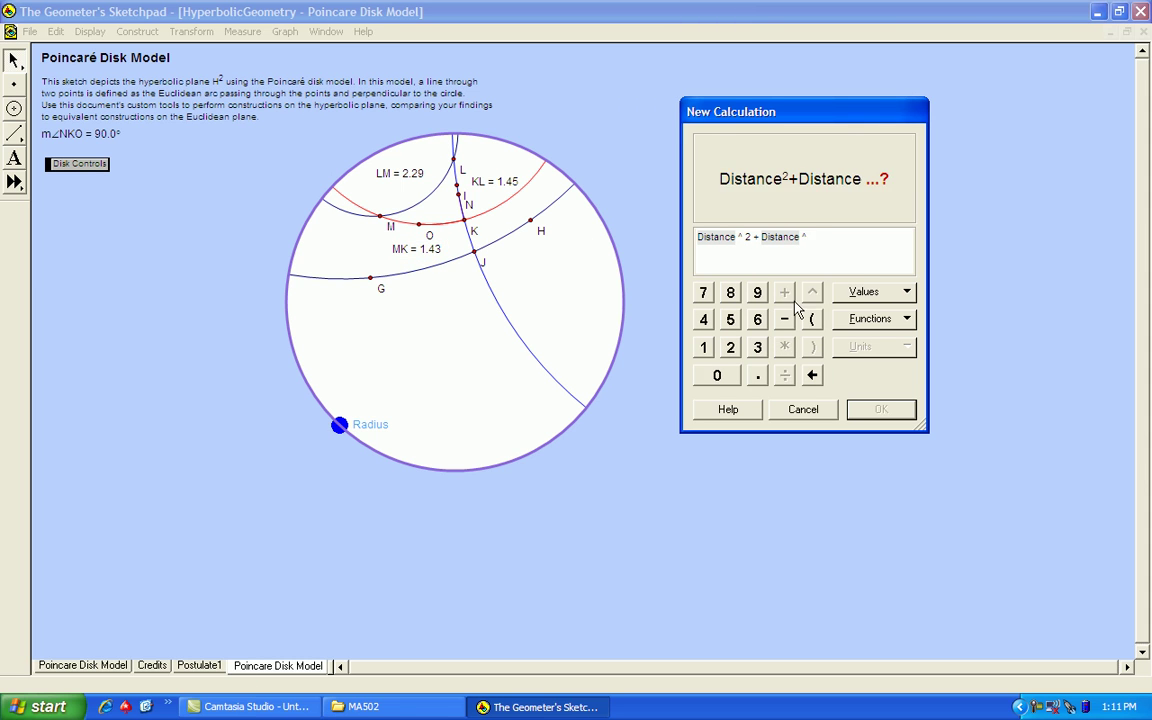
click(731, 347)
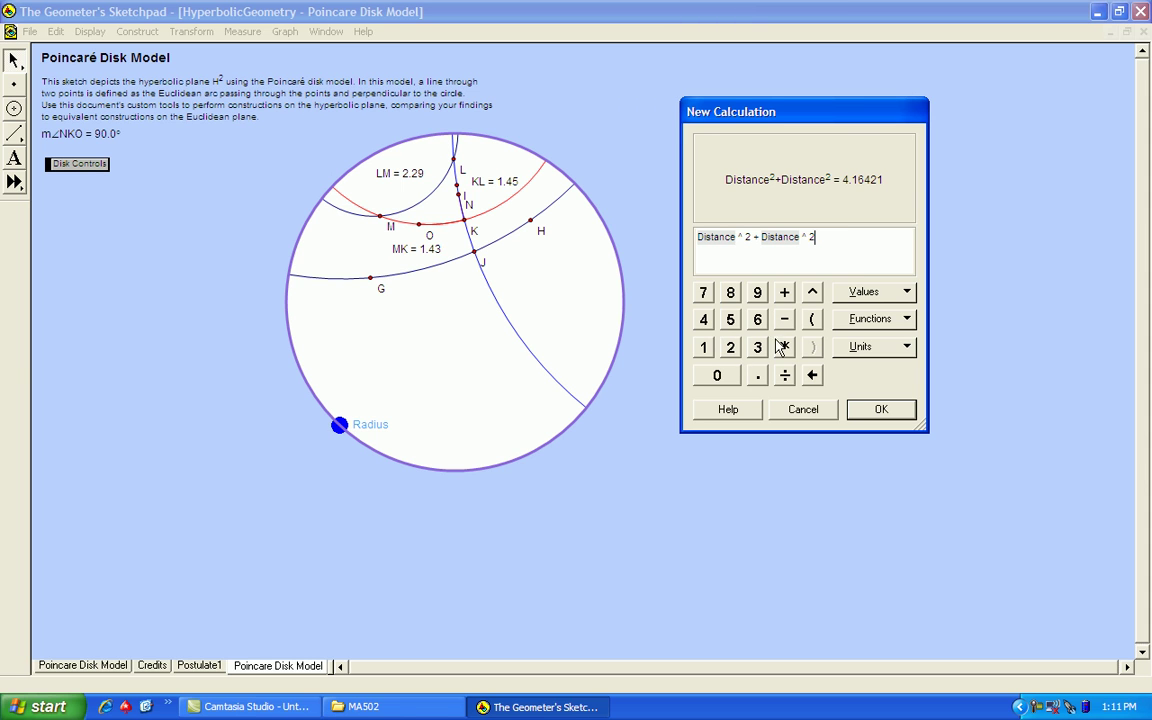
click(858, 409)
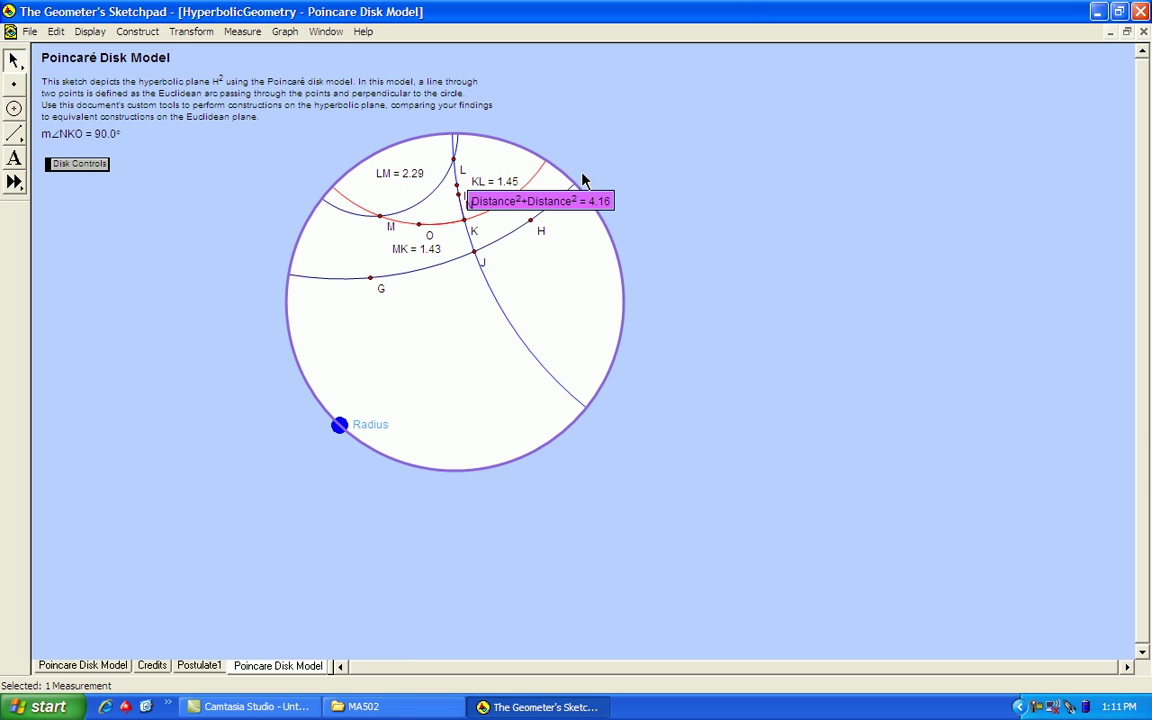
Drag the 4.16 result to the top right, then calculate LM^2 as 5.25
drag(590, 199, 805, 77)
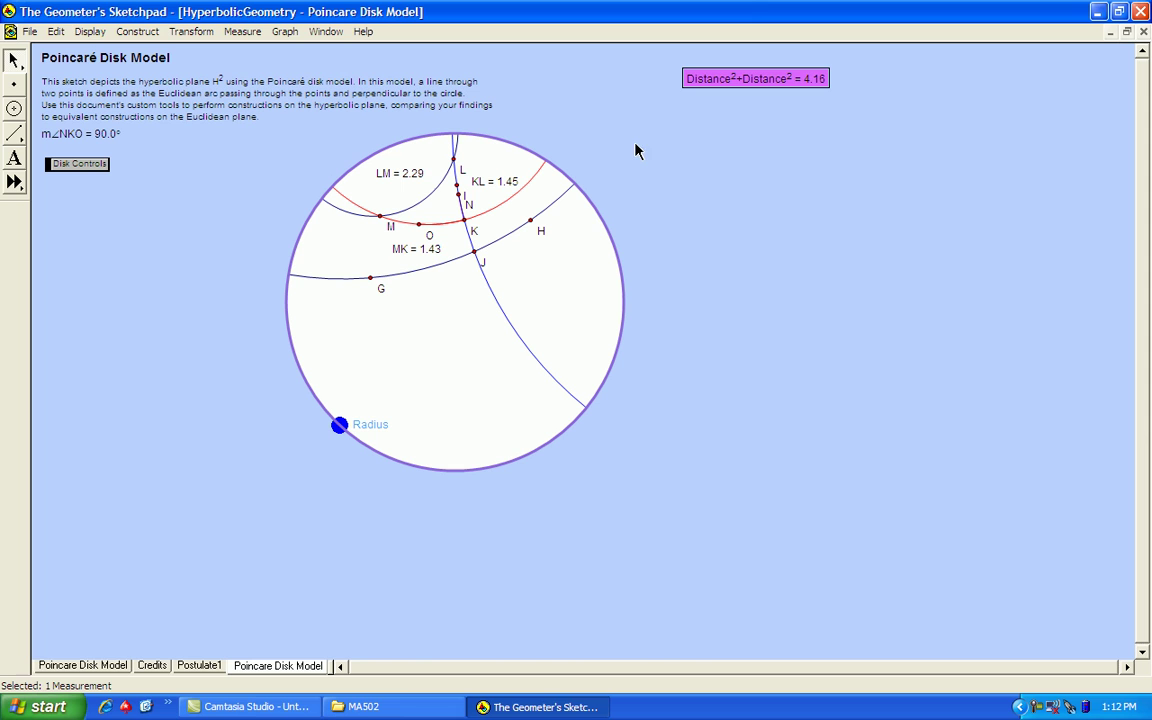
click(411, 193)
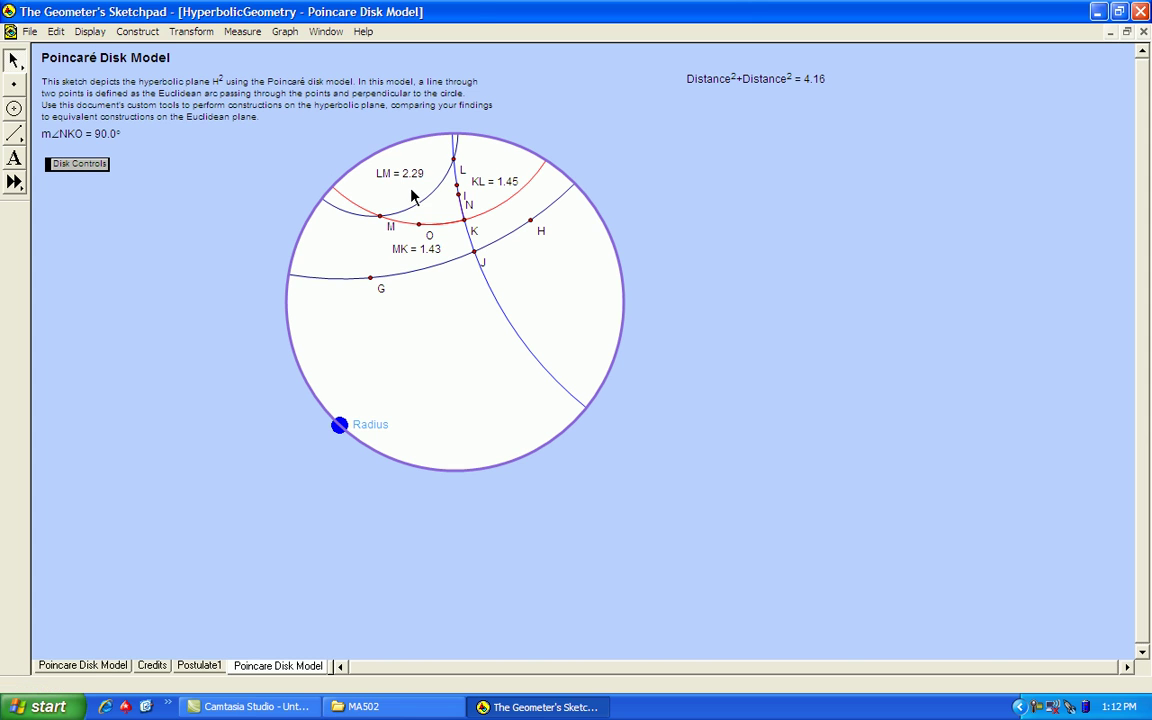
click(250, 32)
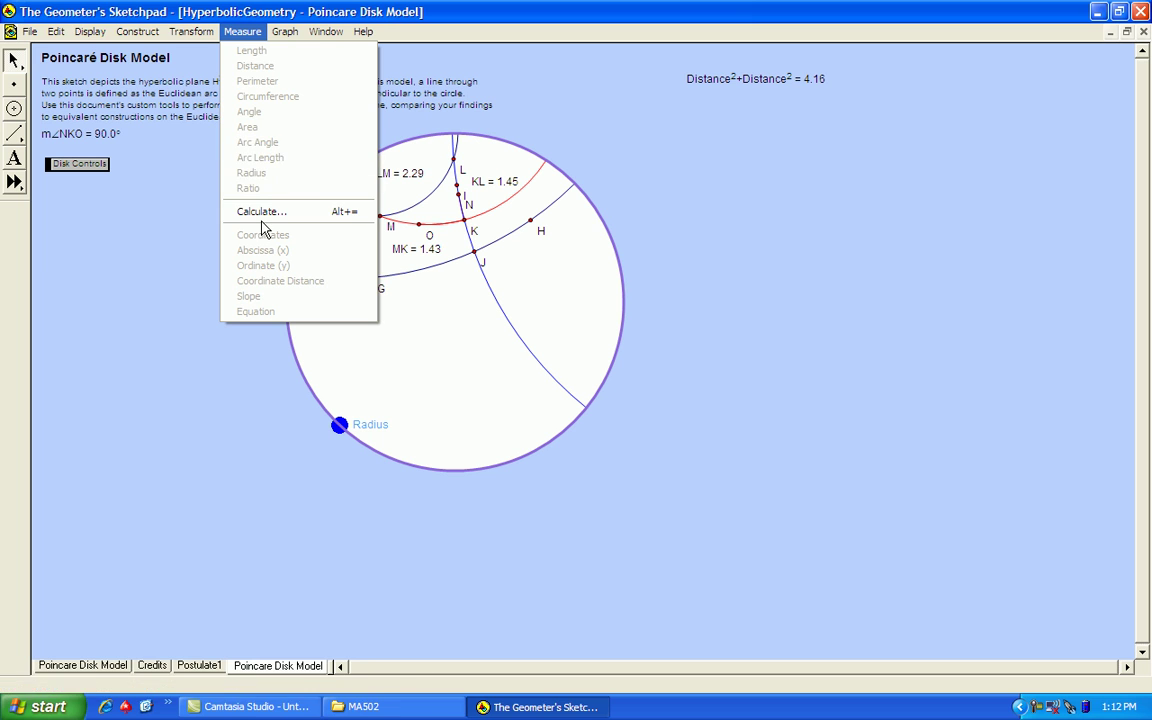
click(264, 216)
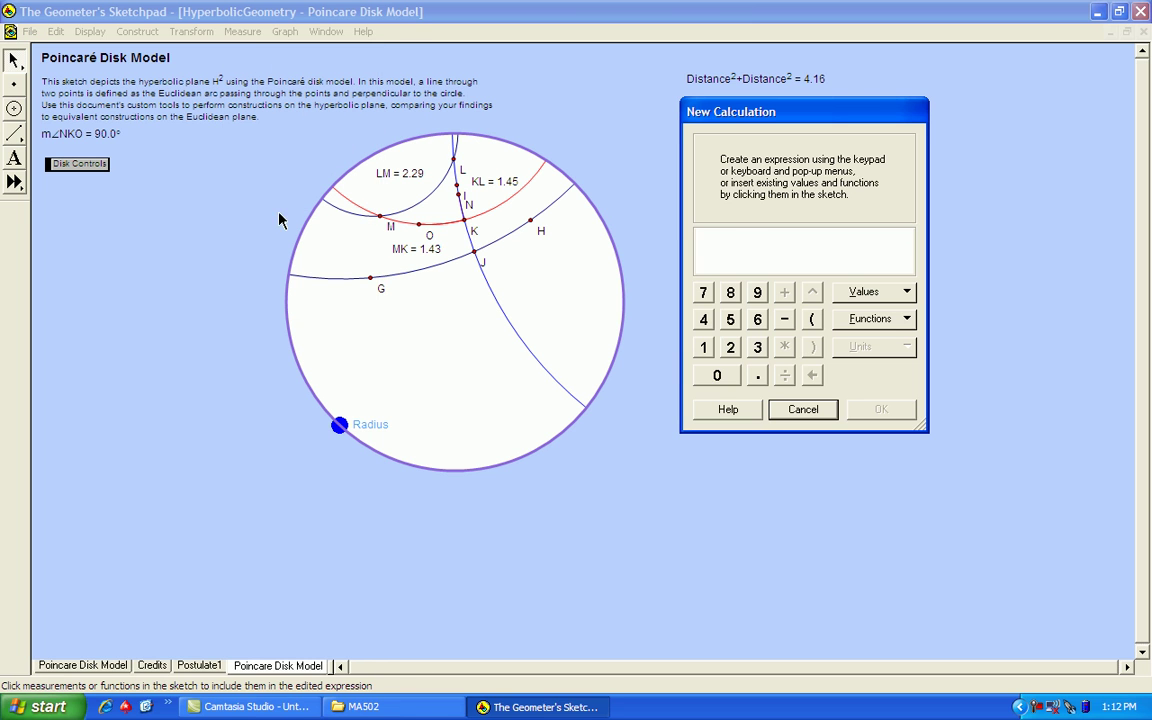
click(397, 173)
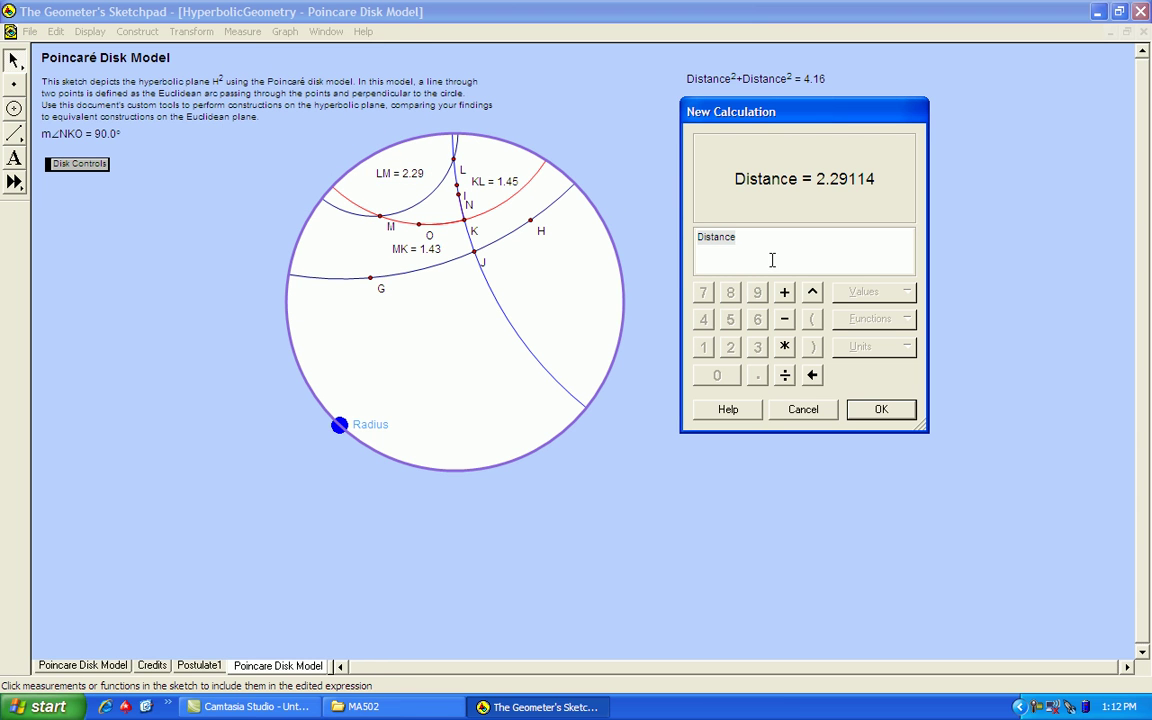
click(813, 297)
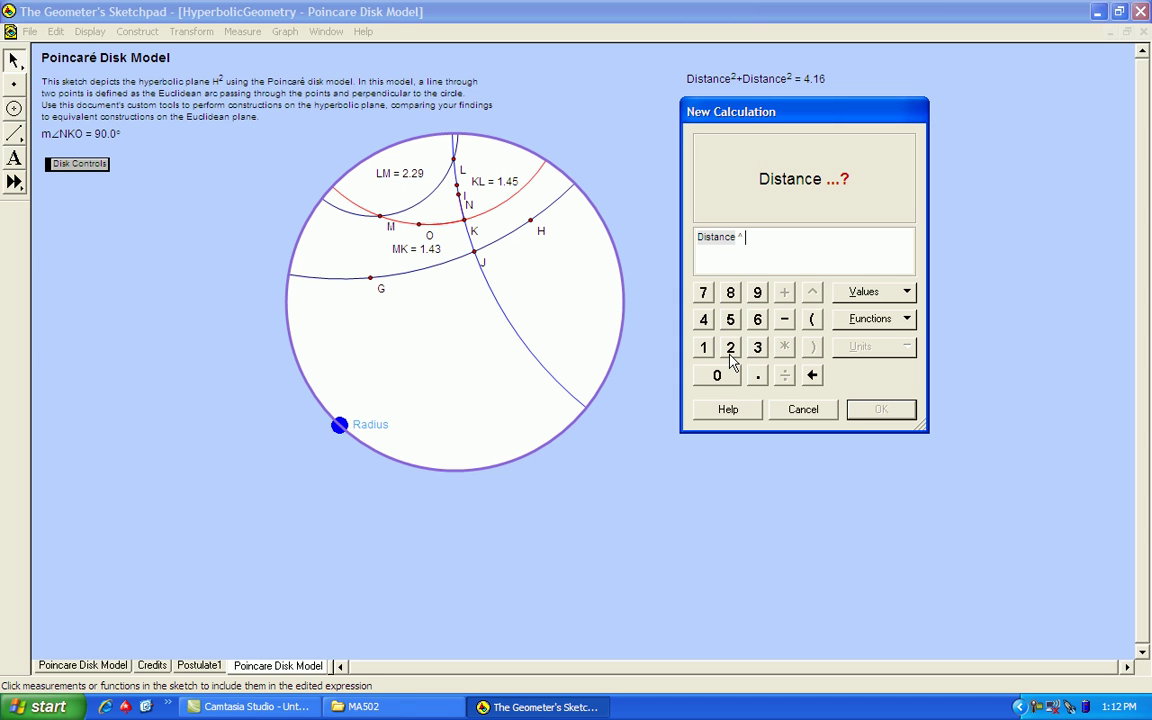
click(731, 350)
click(872, 410)
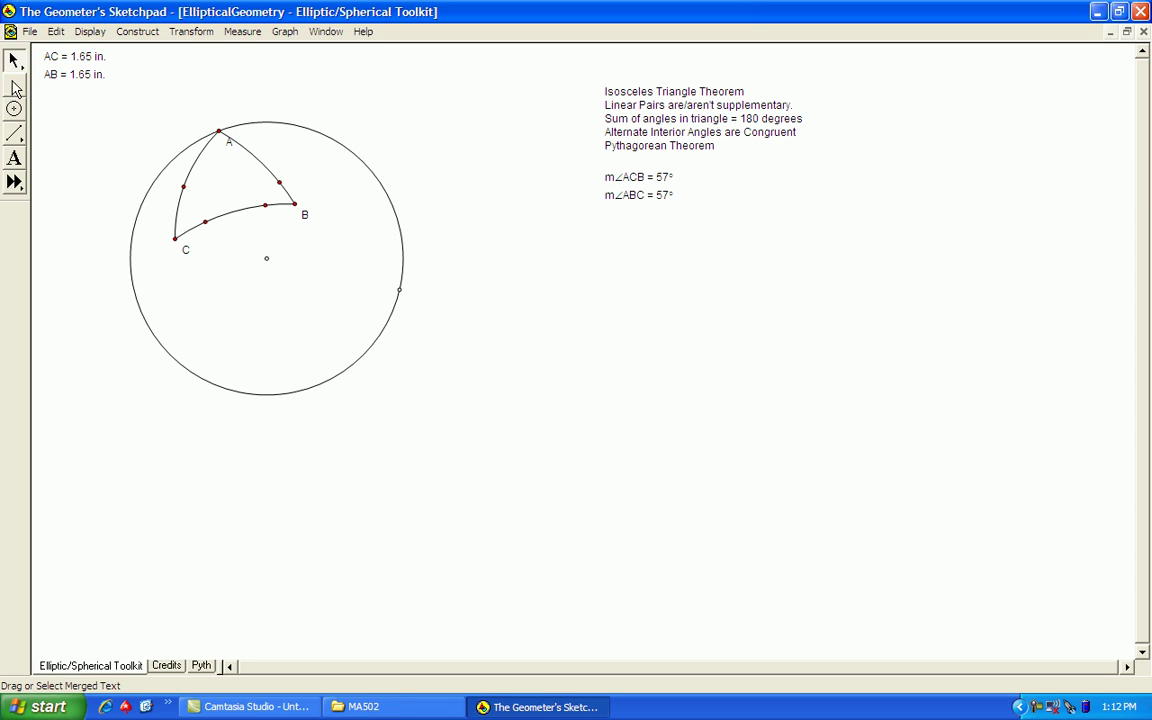
Add an elliptic angle measurement at vertex C of triangle ABC, reading 57°
click(16, 184)
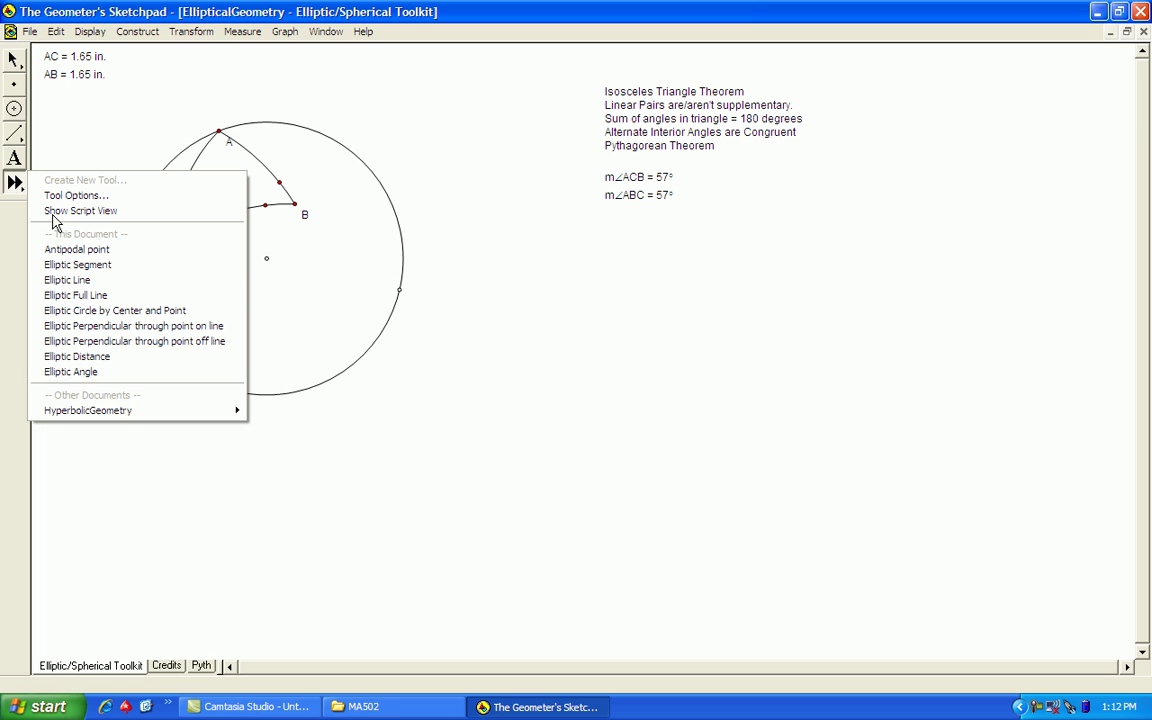
click(87, 376)
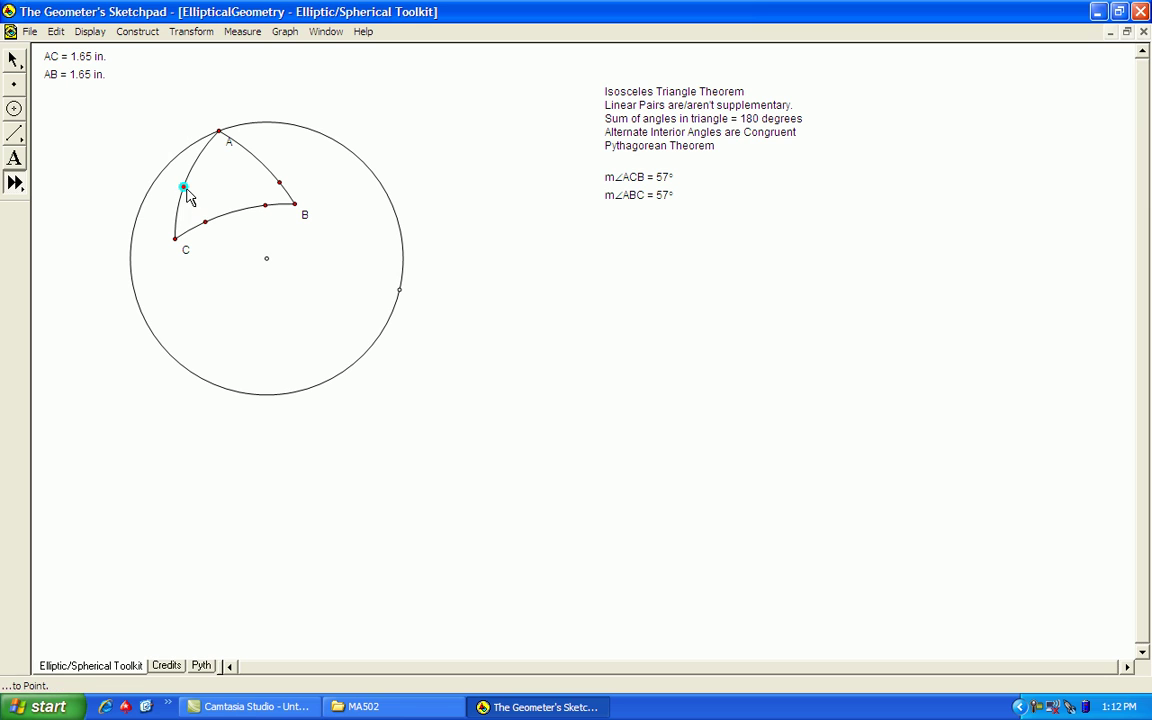
click(176, 237)
click(204, 224)
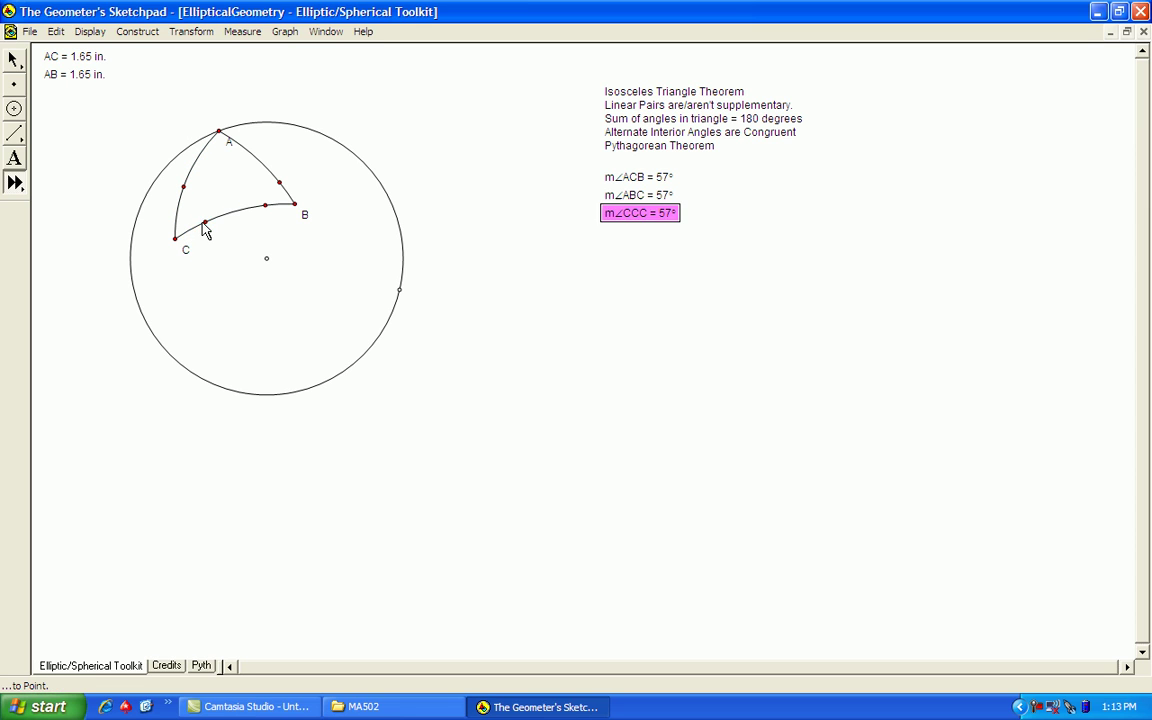
Add a second elliptic angle measurement at vertex B, also reading 57°
click(268, 180)
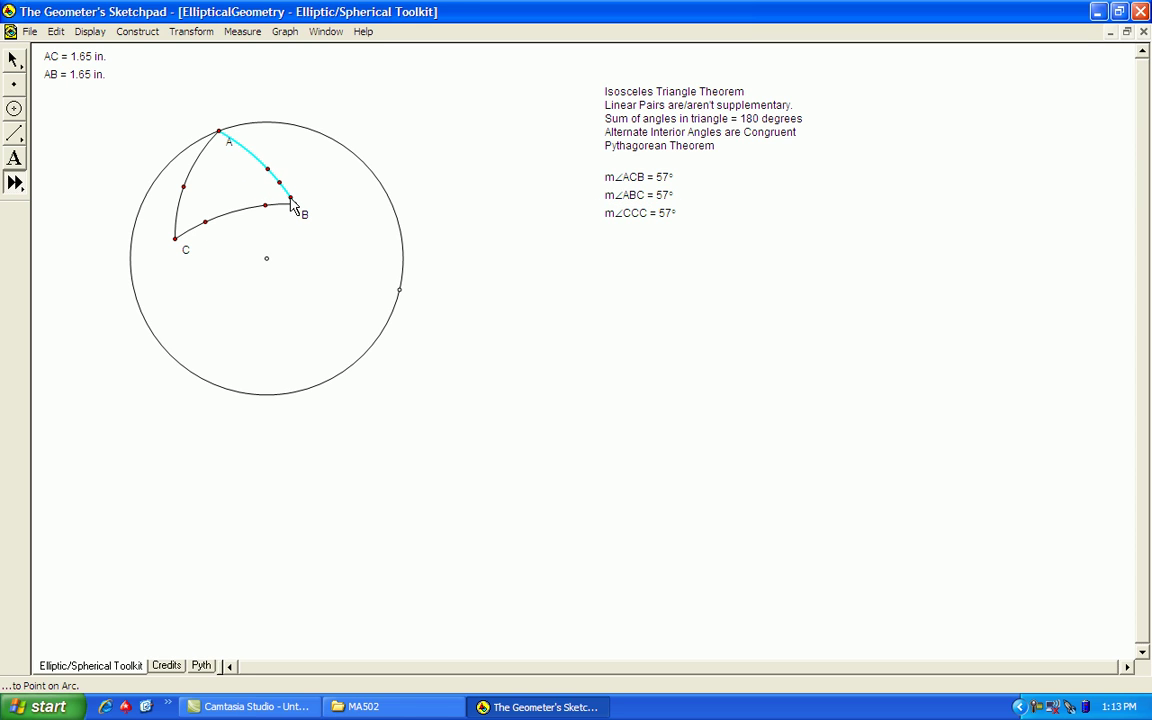
click(293, 205)
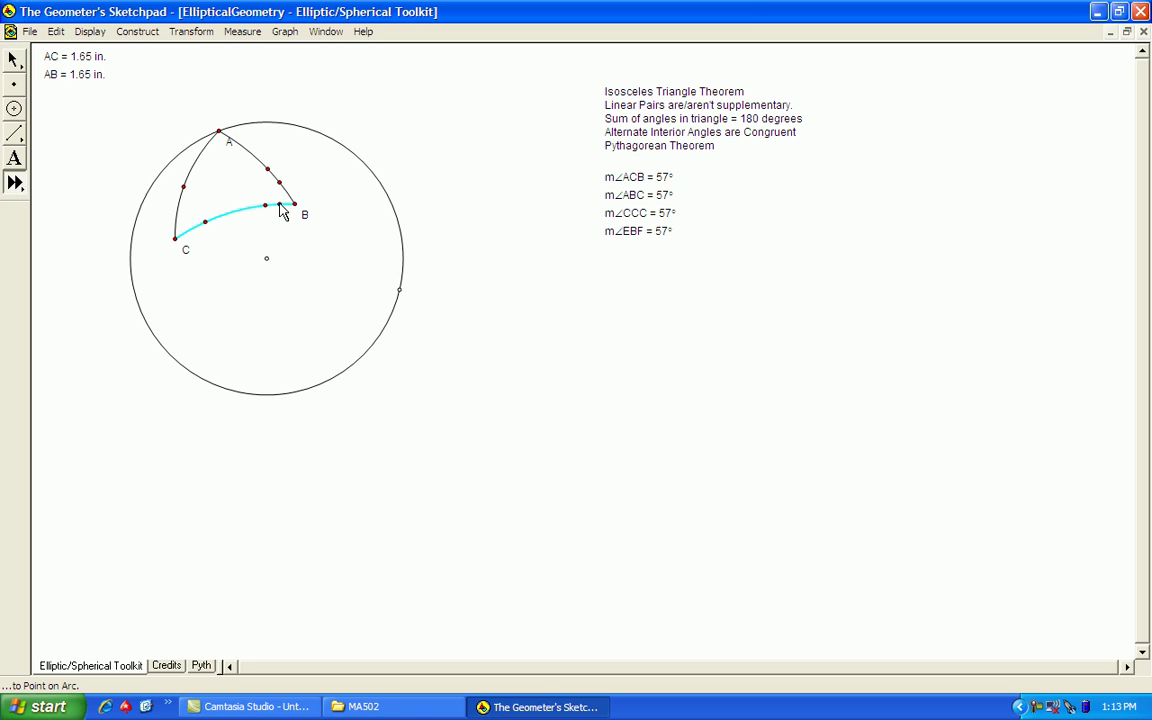
click(267, 205)
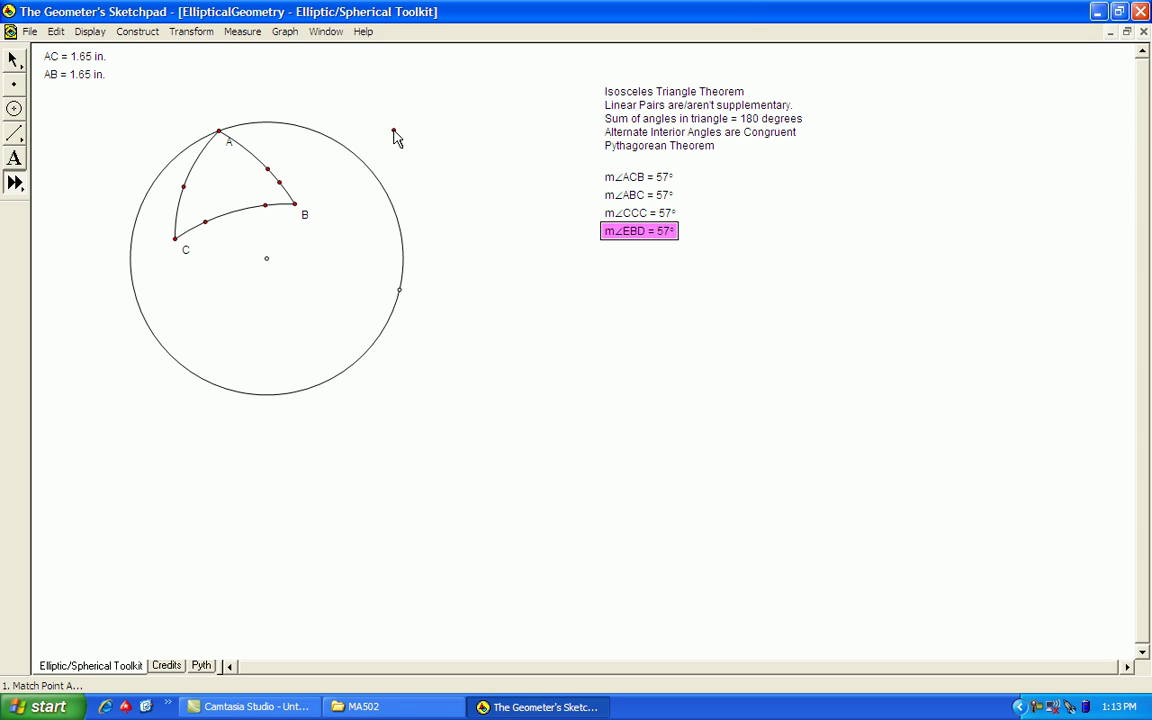
click(60, 35)
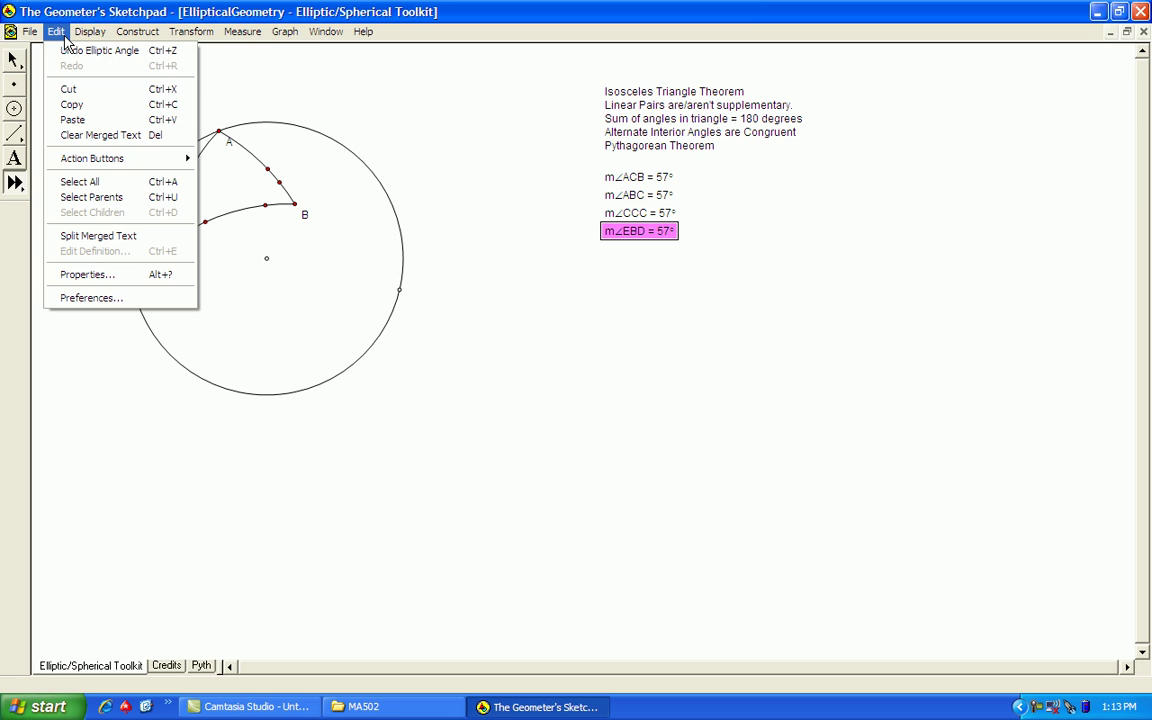
Delete the extra angle measurements m∠CCC and m∠EBD, keeping m∠ACB and m∠ABC at 57°
mouse_move(90, 31)
click(12, 68)
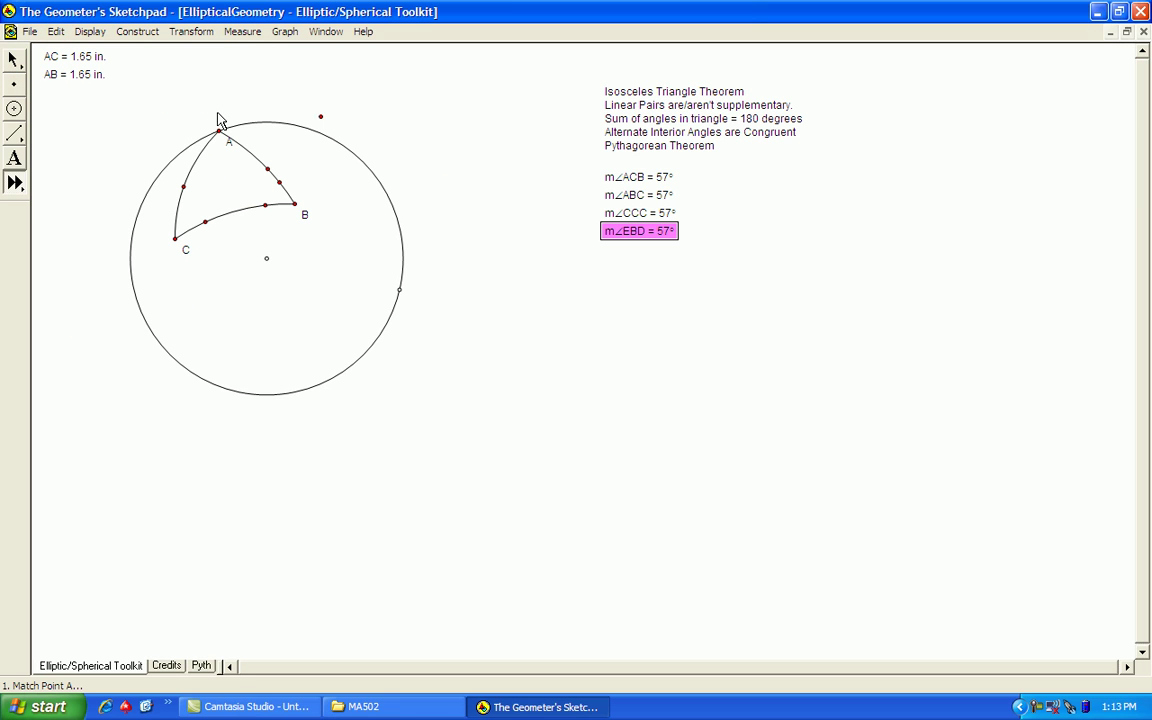
click(12, 62)
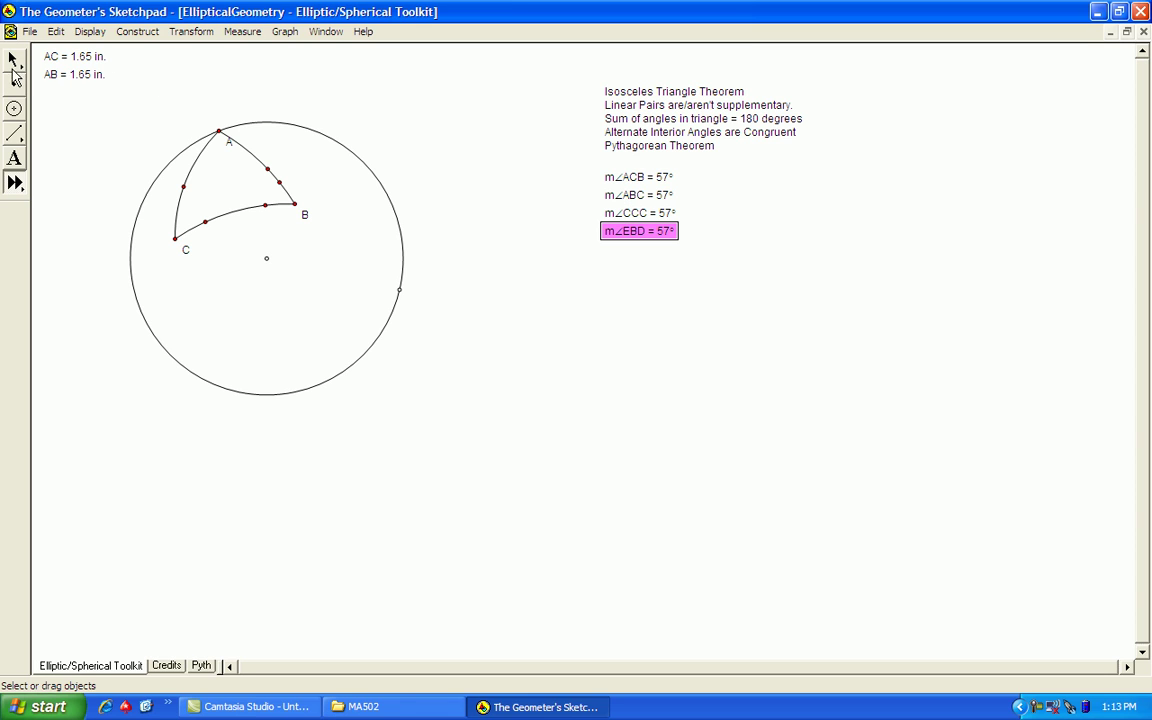
click(13, 63)
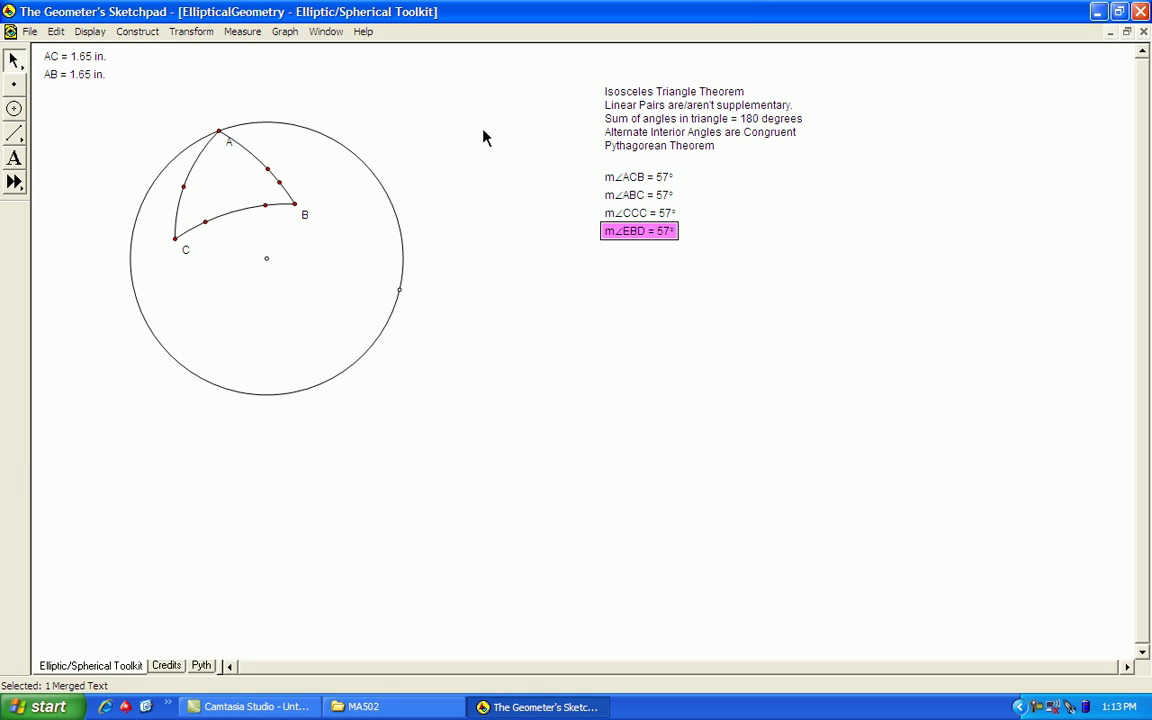
click(658, 214)
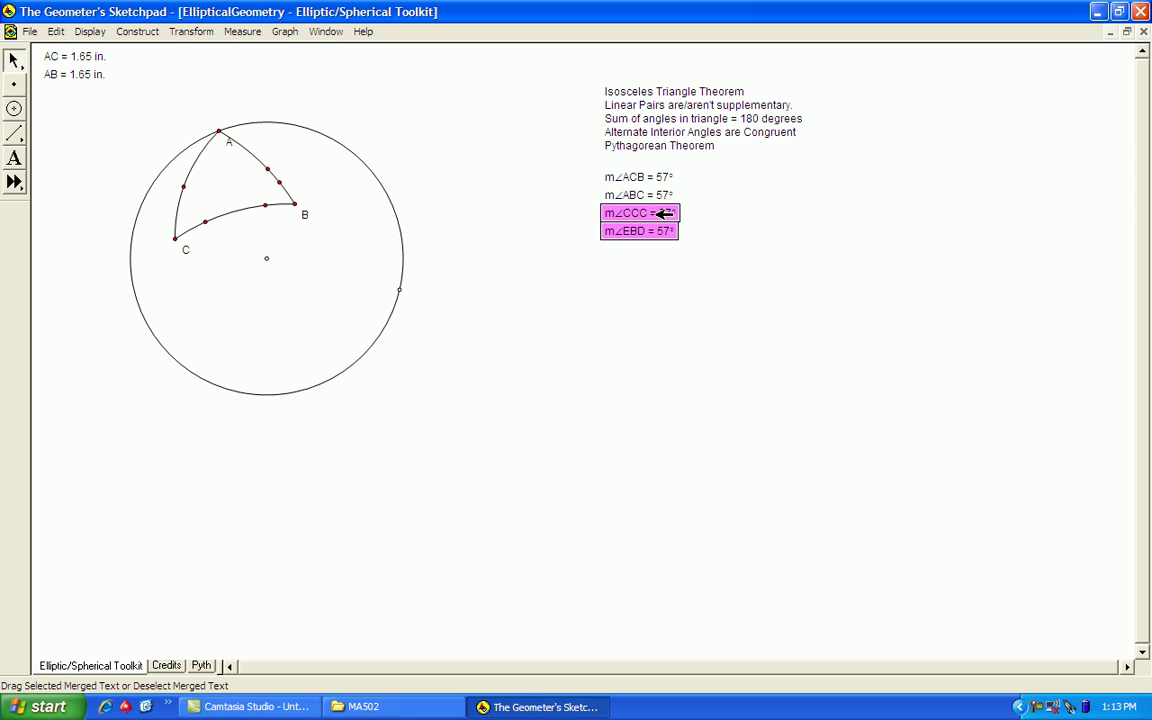
key(Delete)
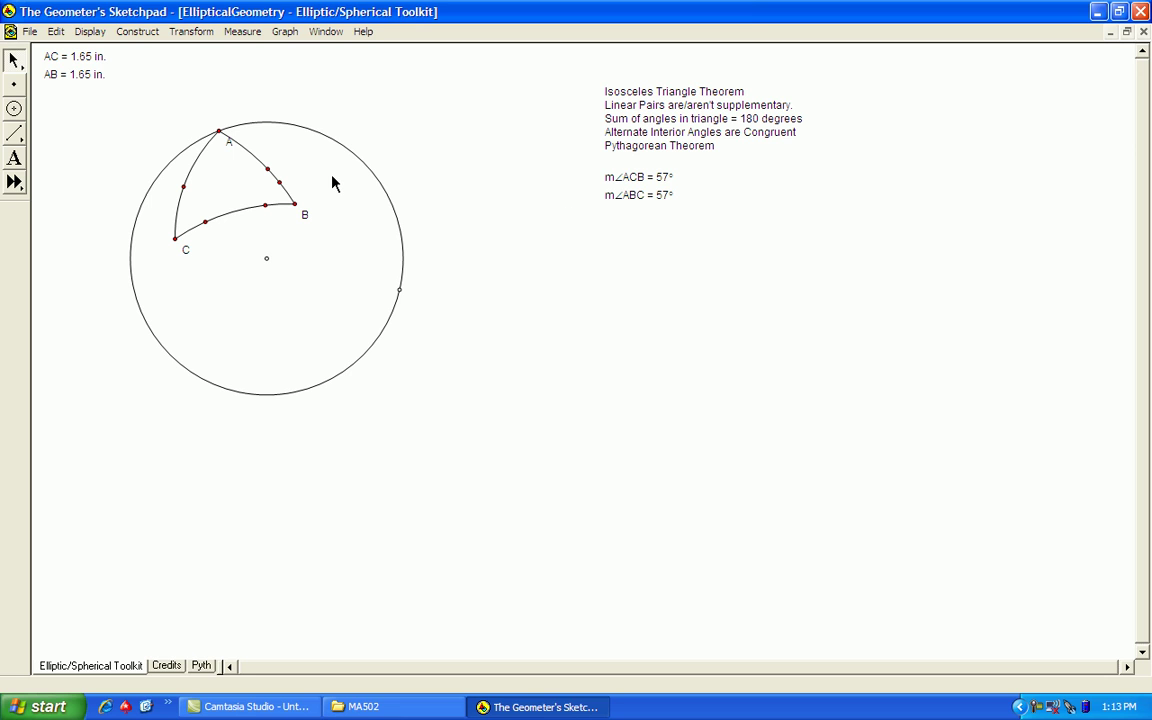
Extend side CB into a full elliptic line through C and B
click(15, 186)
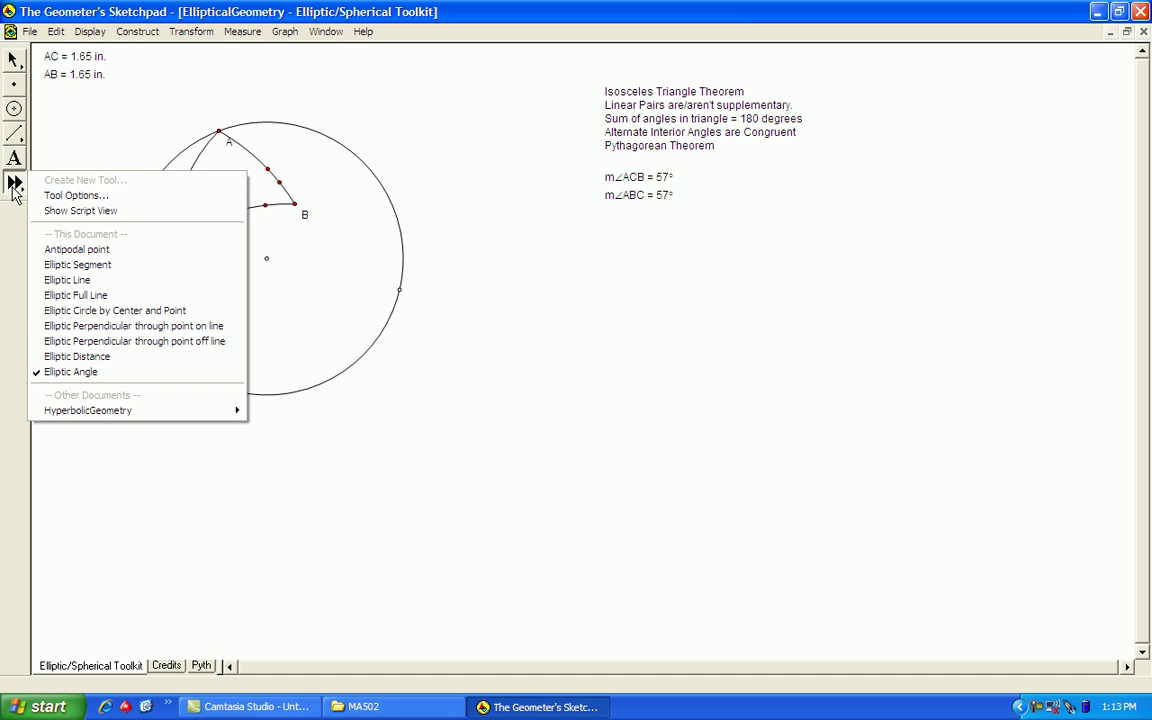
click(73, 281)
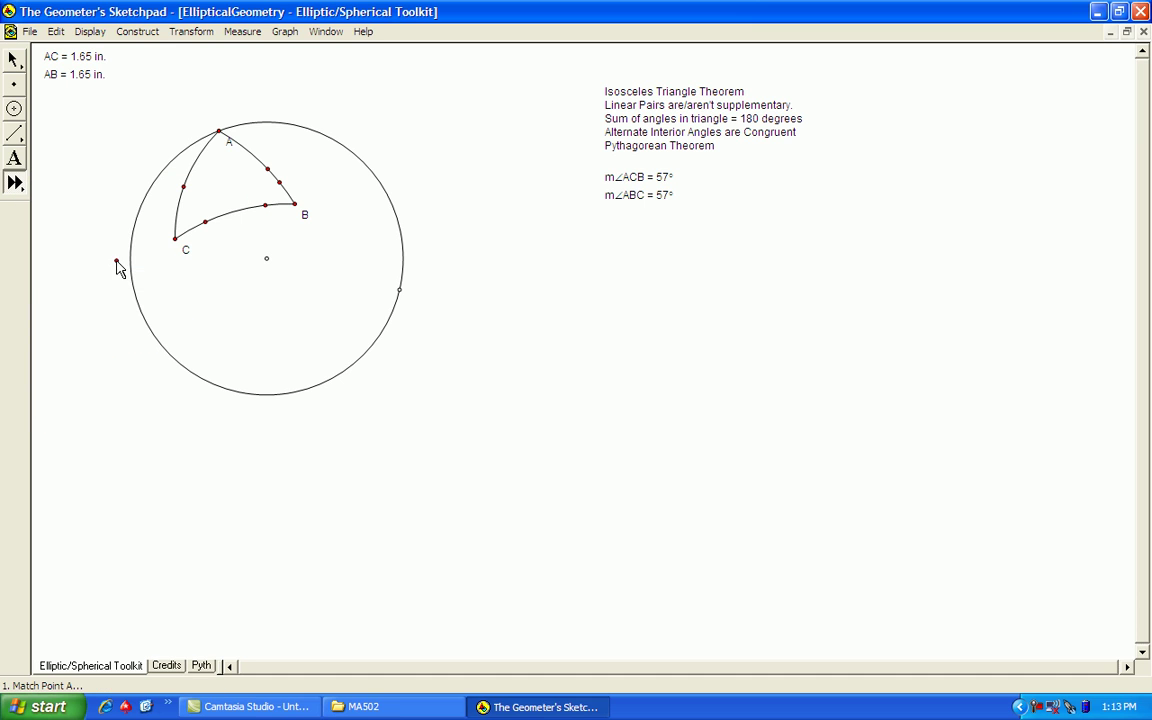
click(180, 244)
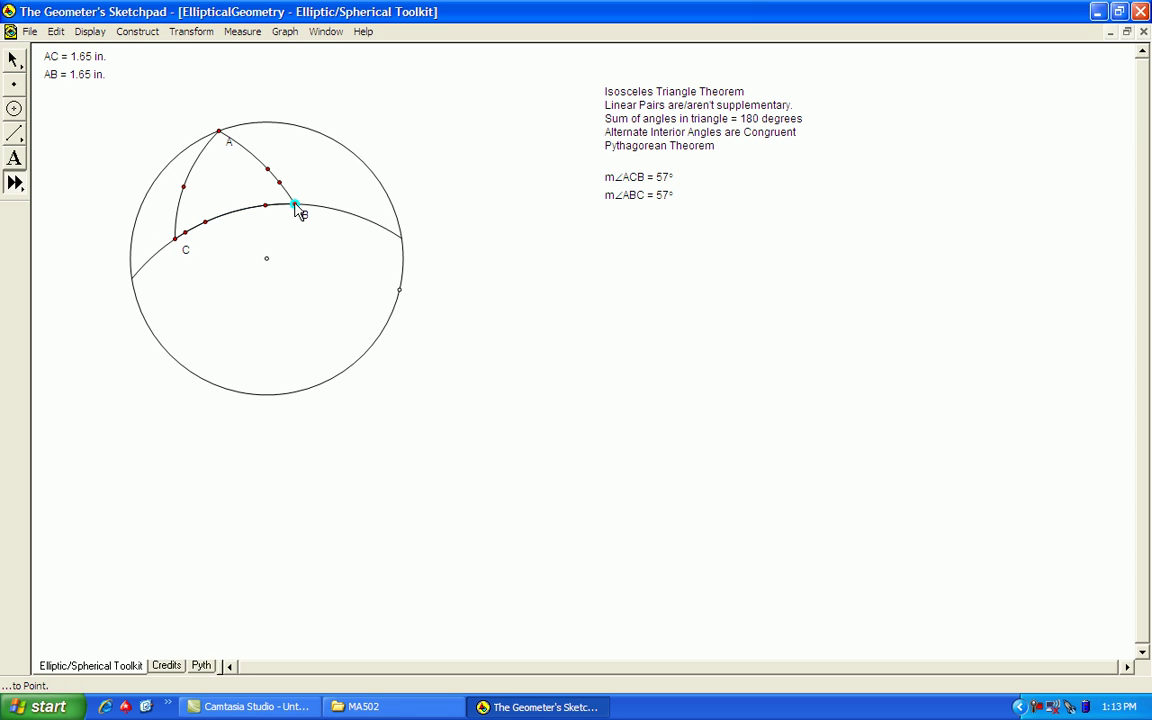
click(296, 206)
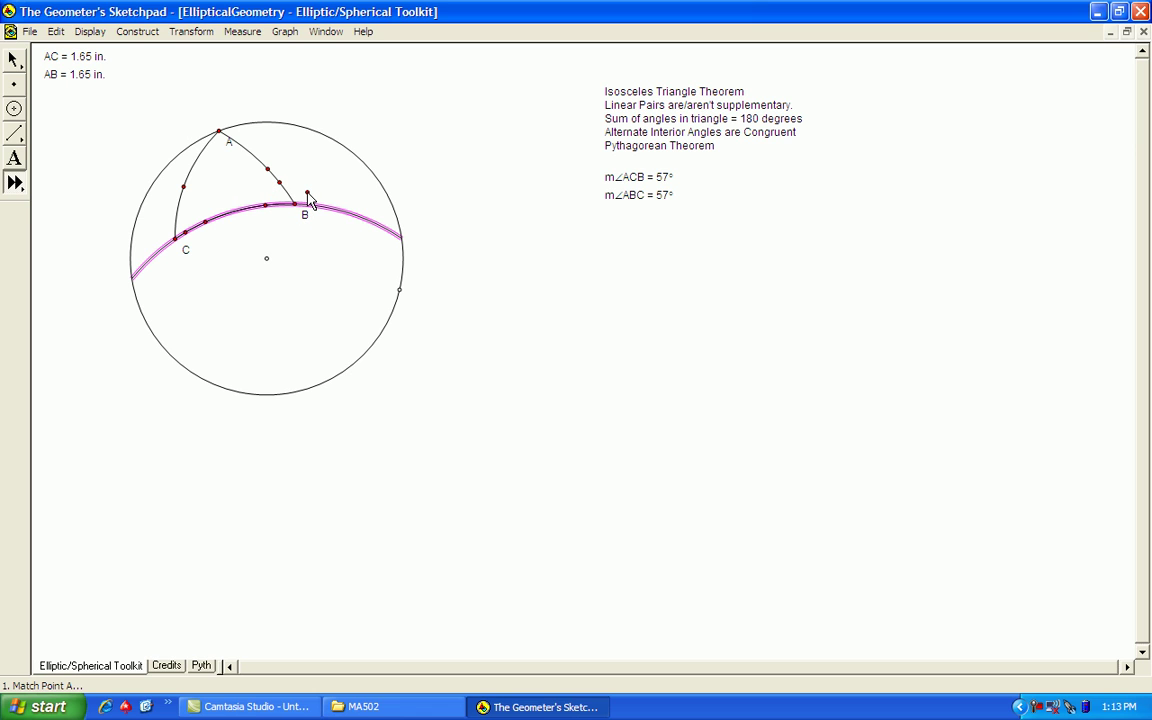
Measure the exterior elliptic angle at B, m∠EBE = 123°
click(17, 192)
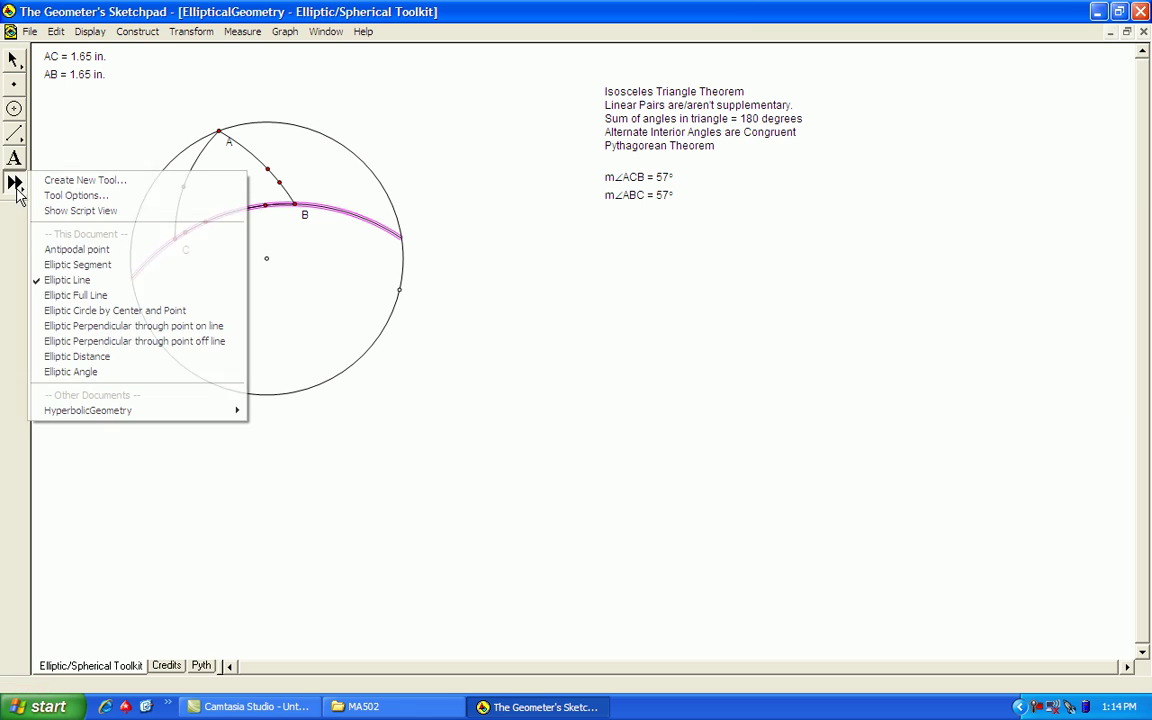
click(90, 375)
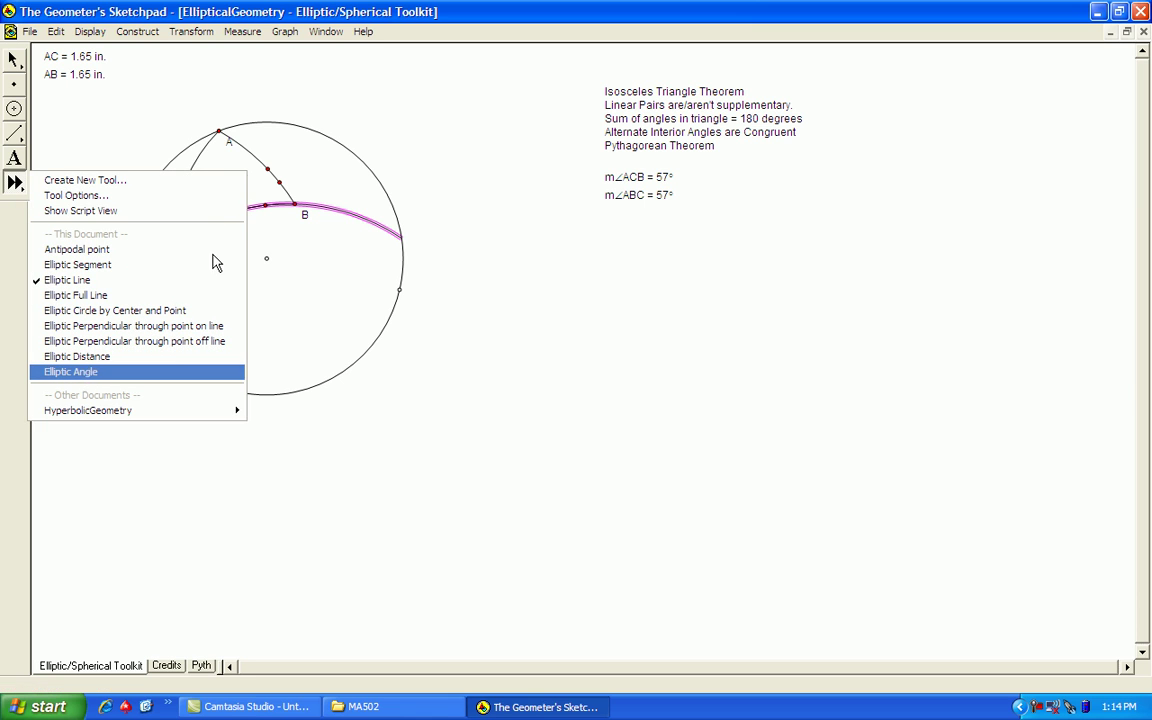
click(295, 206)
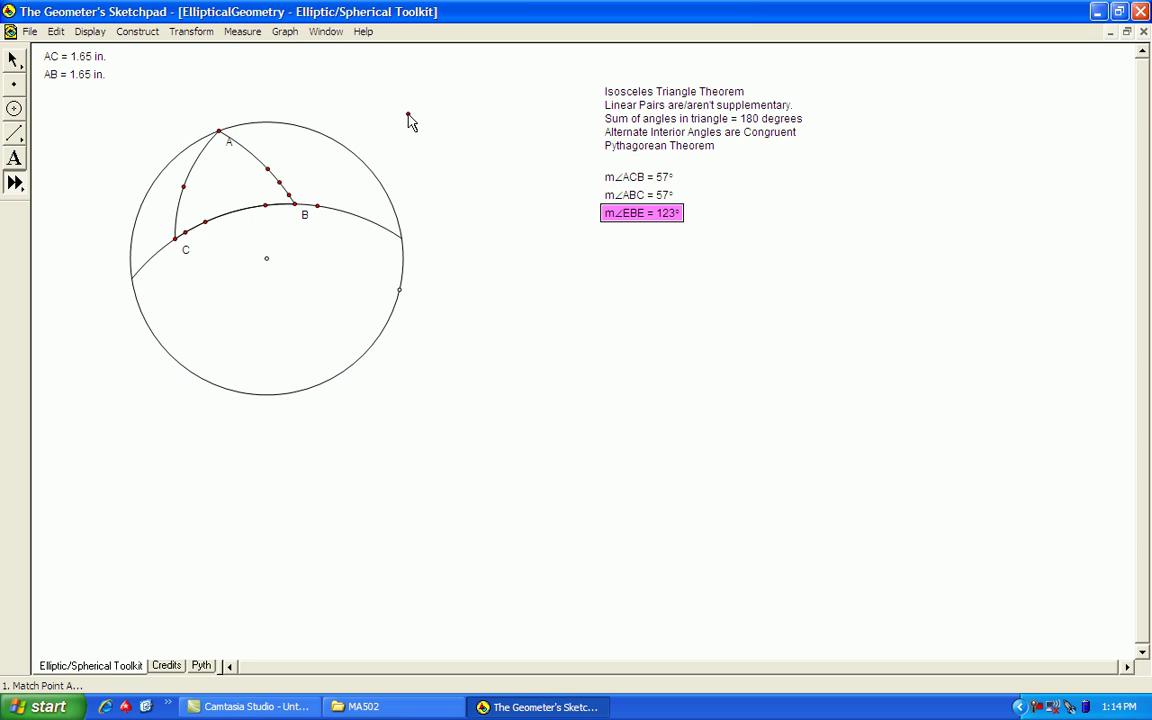
Measure the elliptic angle at vertex A between arcs AC and AB, m∠FAF = 105°
click(196, 161)
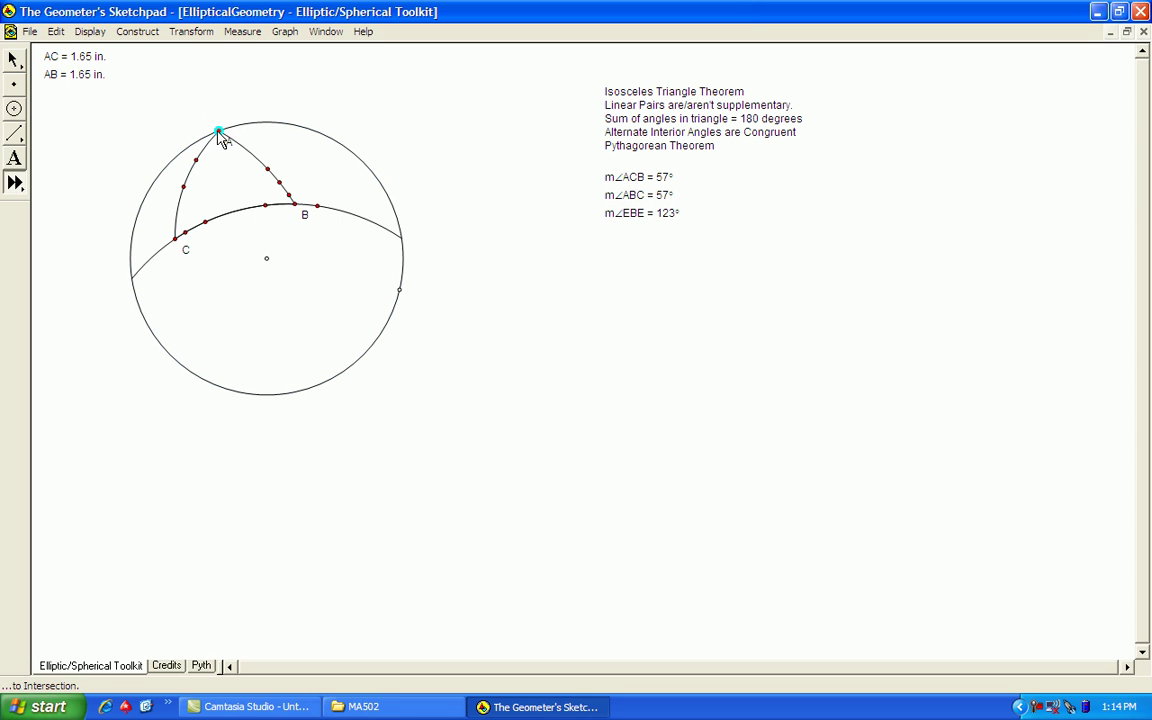
click(220, 133)
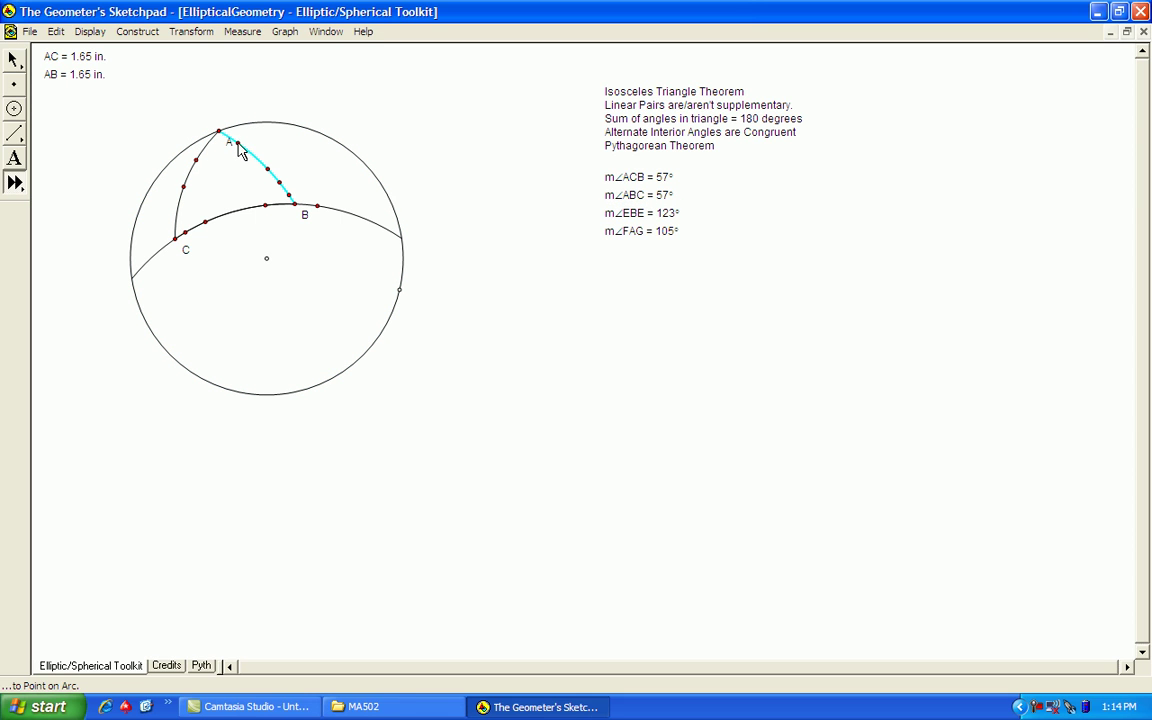
click(240, 152)
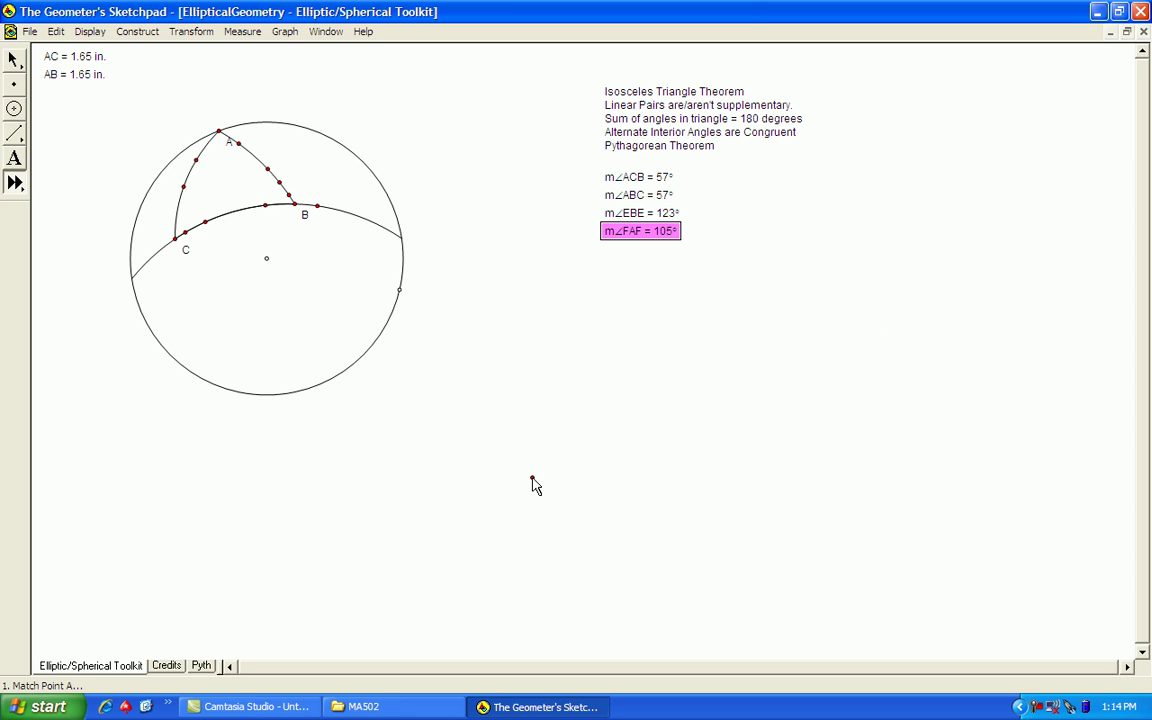
On the Pyth page, calculate FJ² + GF², giving 12.53 in²
click(204, 666)
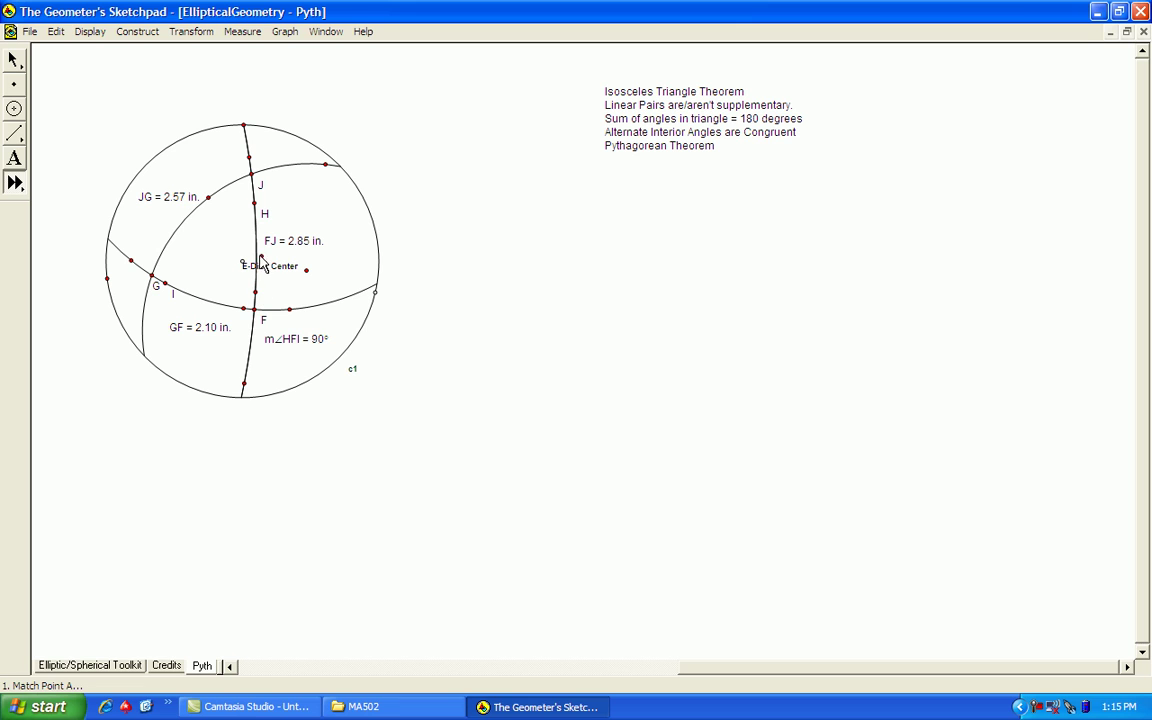
click(245, 38)
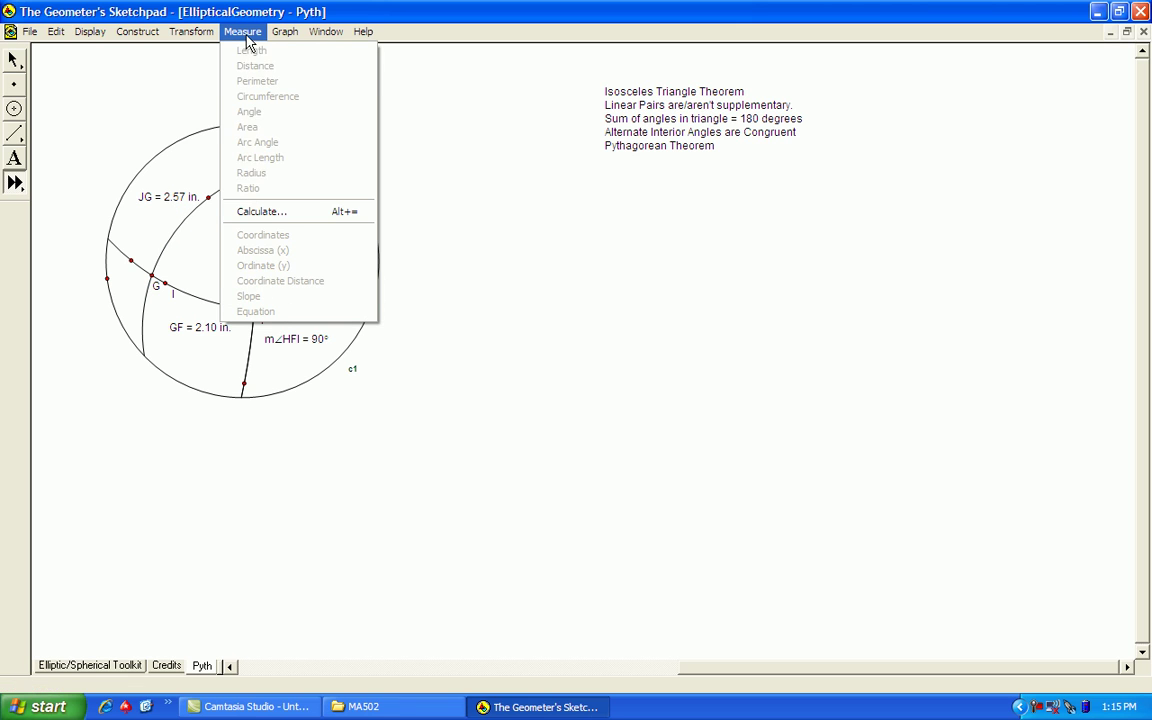
click(274, 213)
click(291, 240)
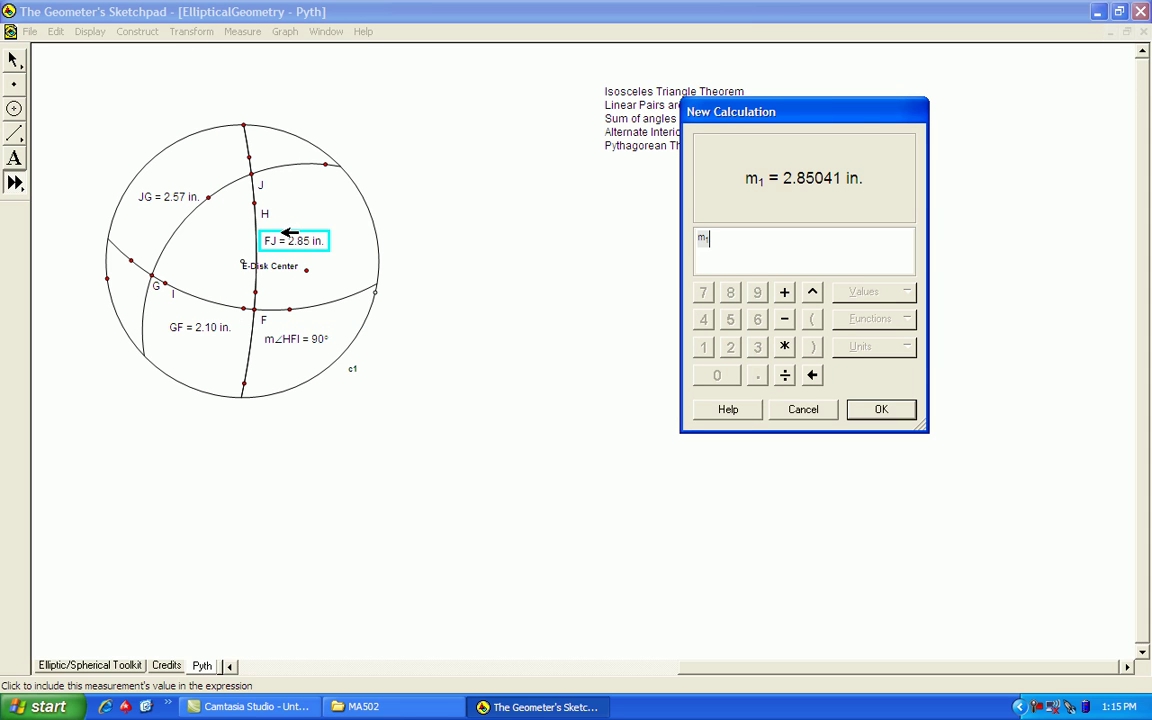
click(812, 292)
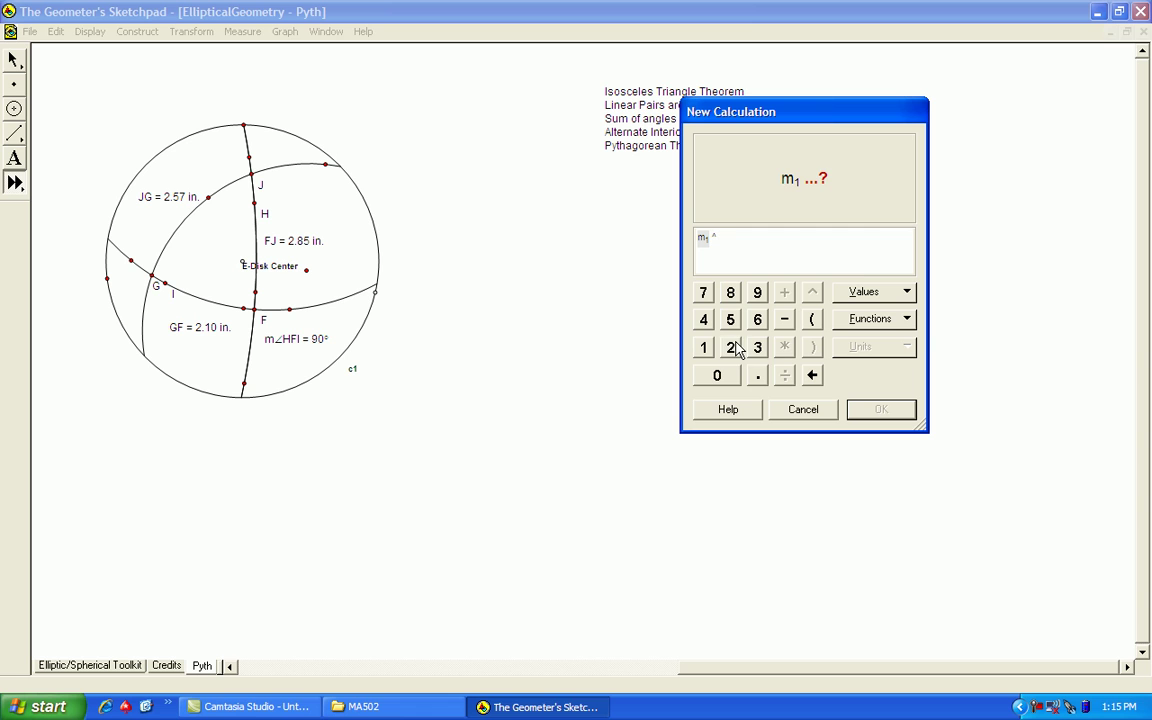
click(730, 347)
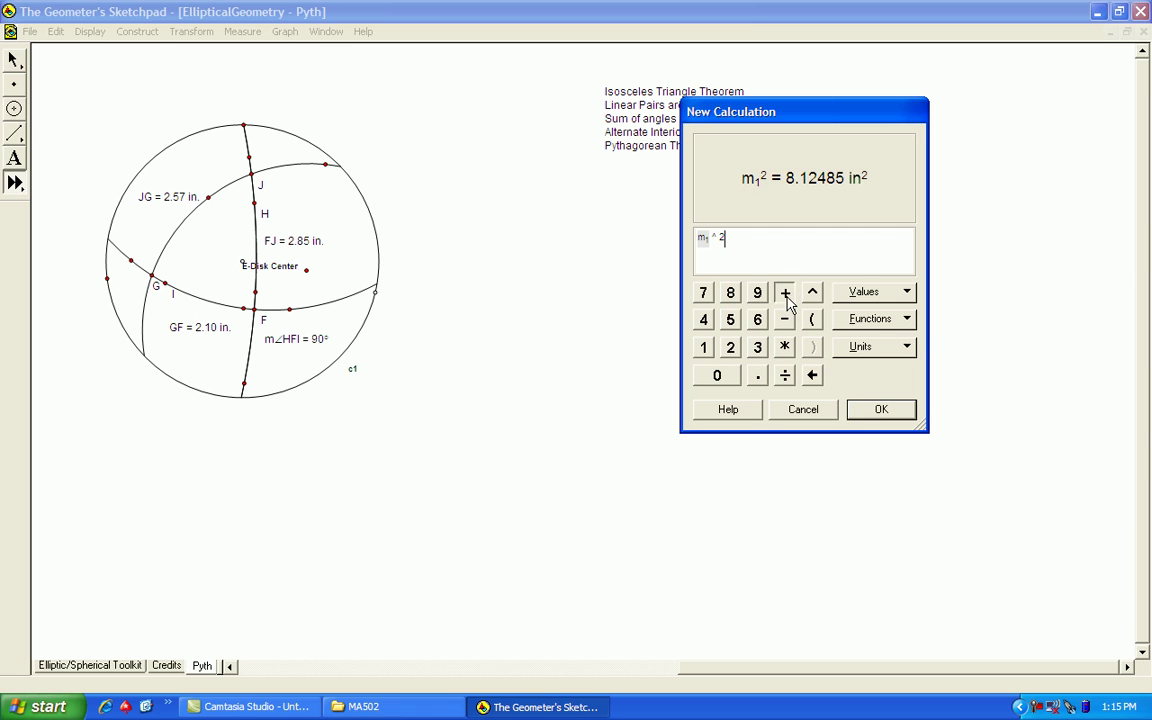
click(786, 293)
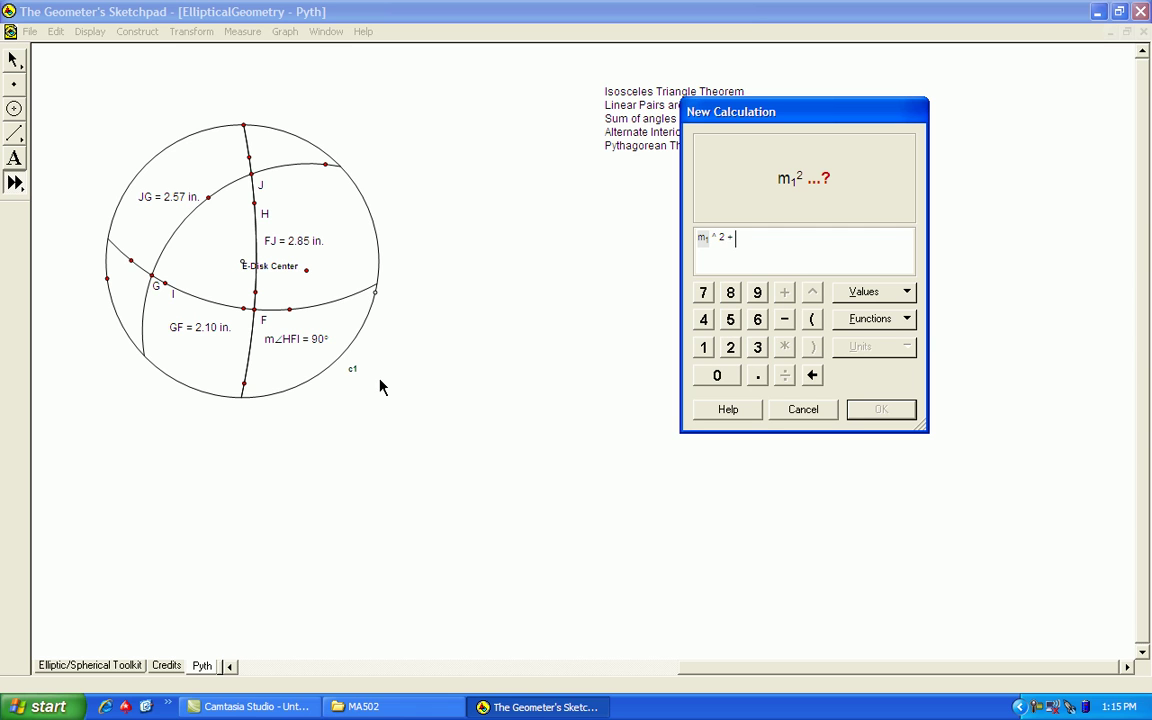
click(197, 328)
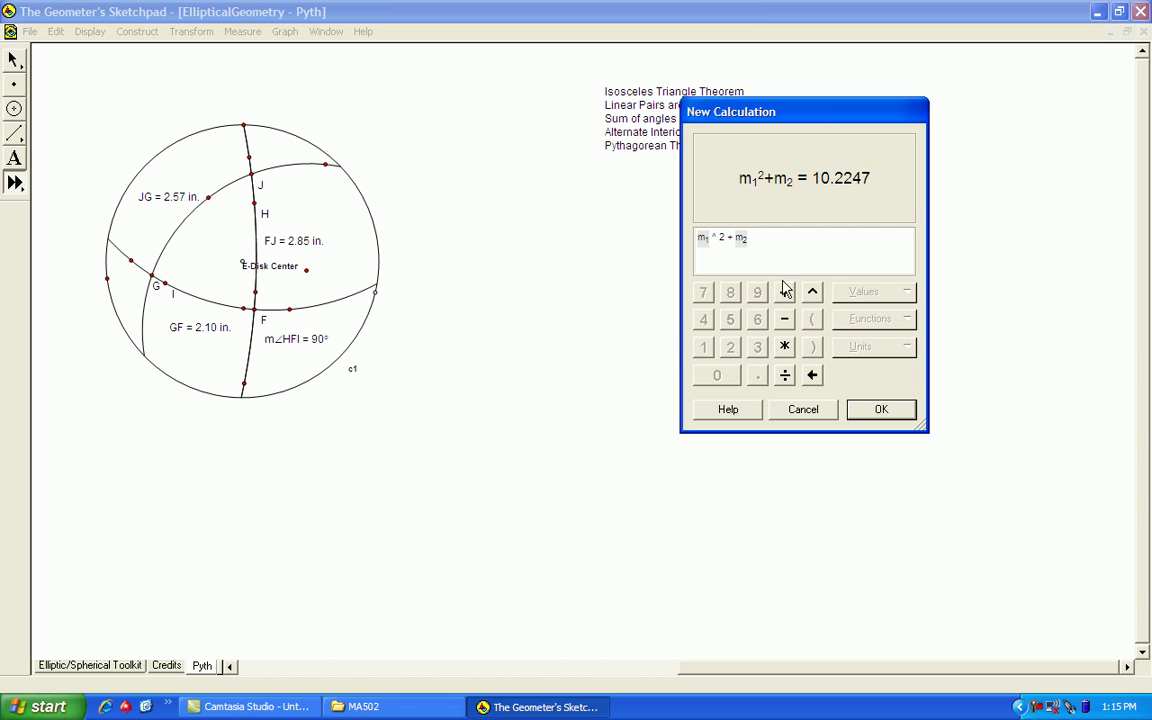
click(816, 292)
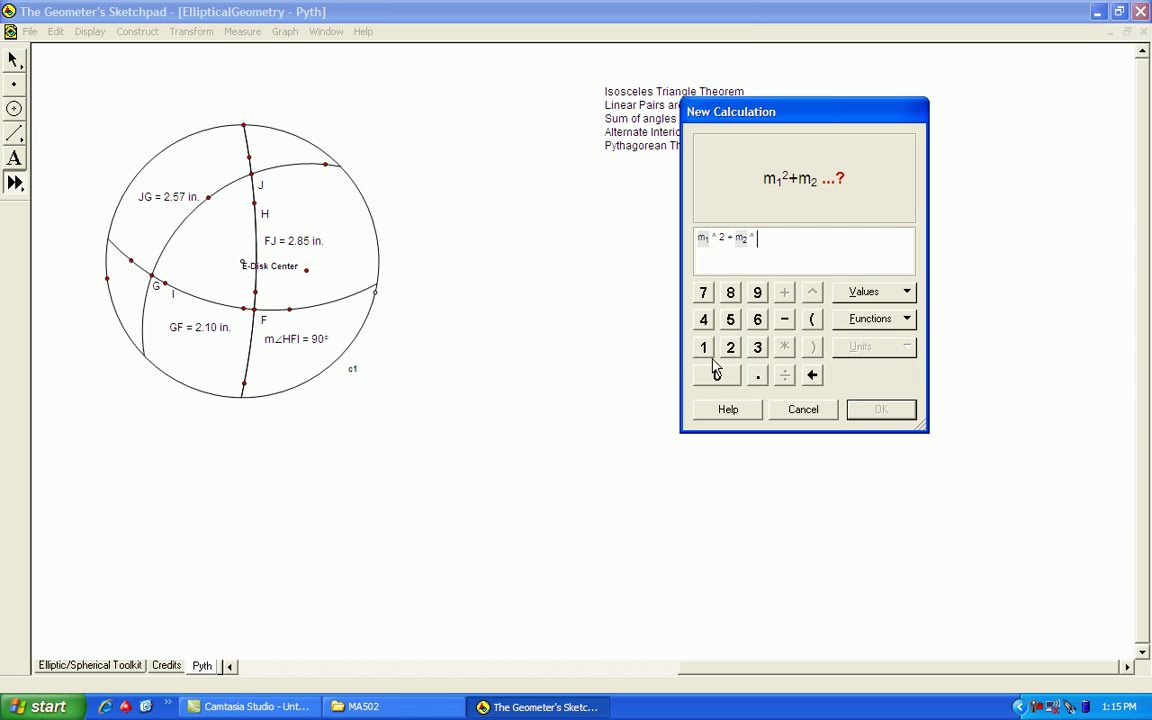
click(731, 350)
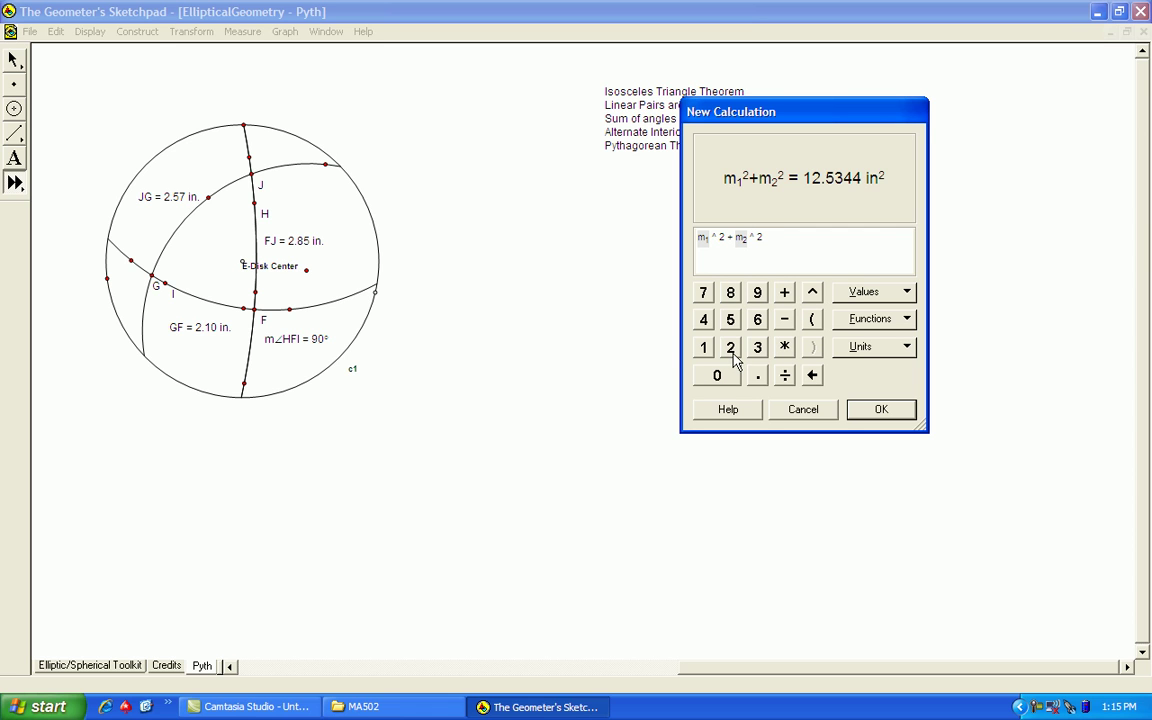
click(864, 410)
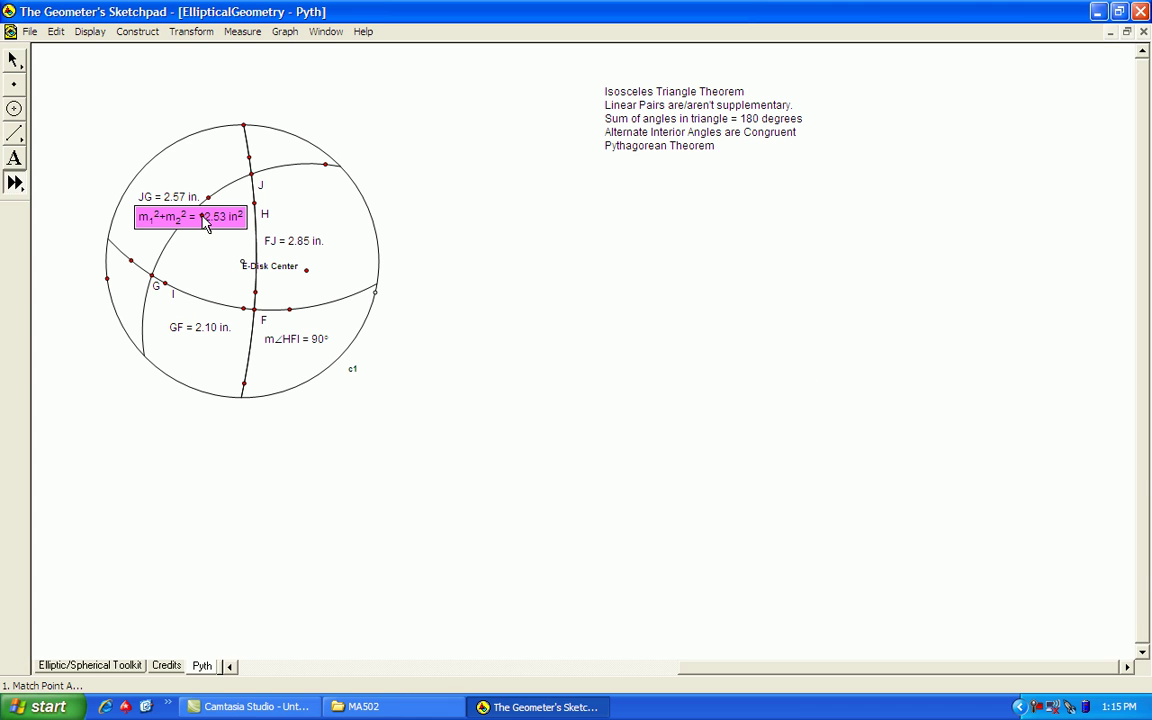
Calculate the hypotenuse JG squared, giving 6.60 in²
click(245, 33)
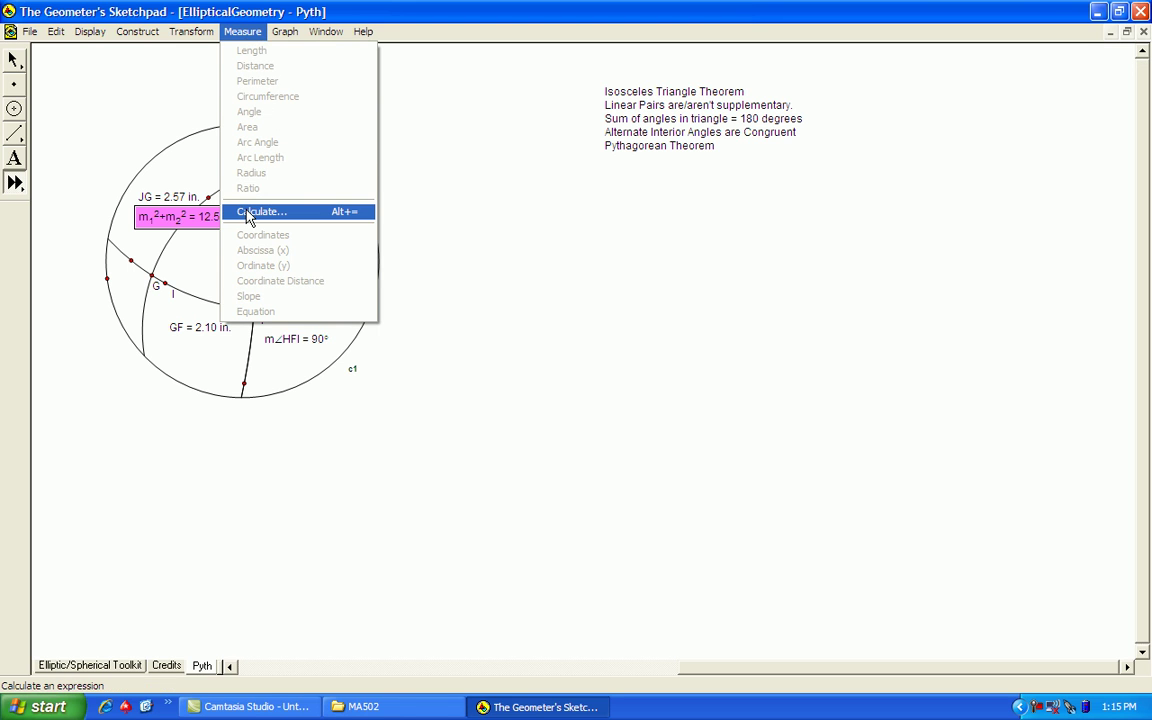
click(249, 212)
click(195, 198)
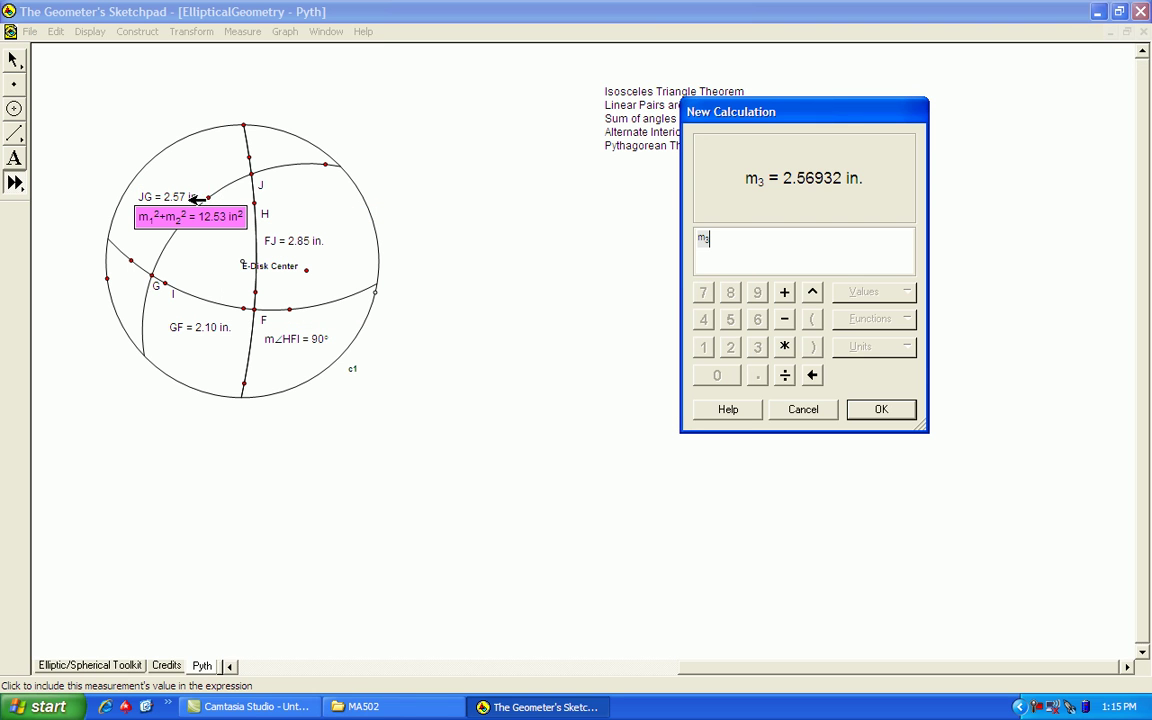
click(813, 292)
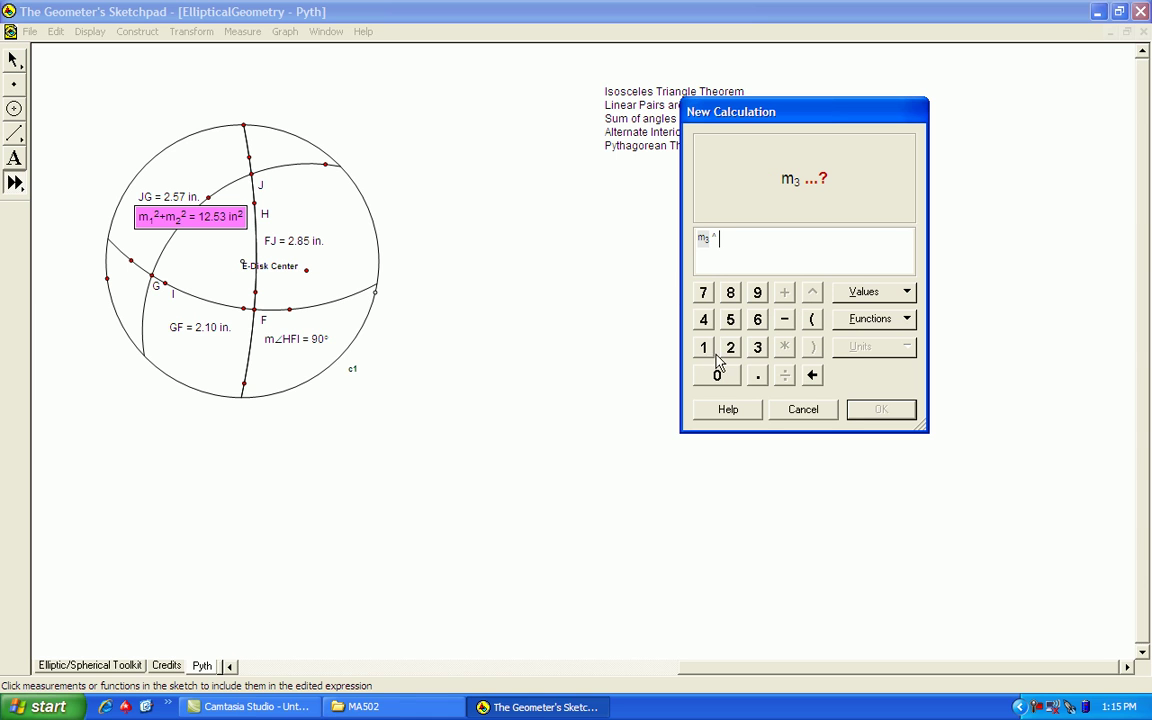
click(730, 346)
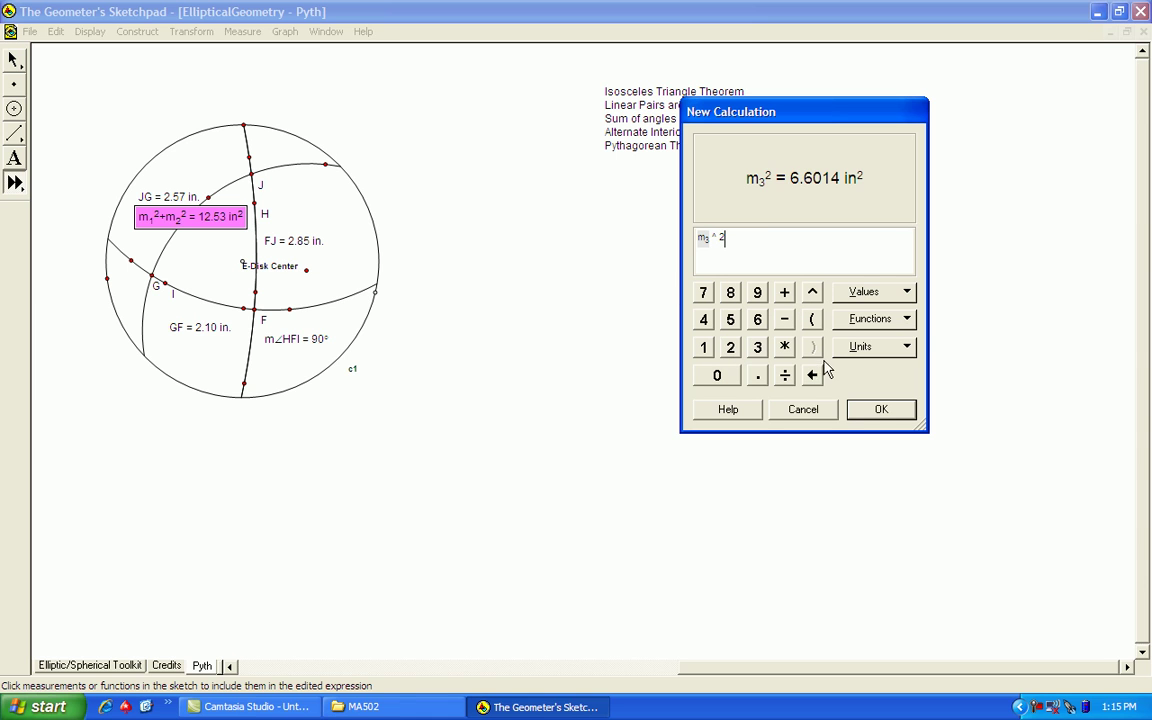
click(878, 409)
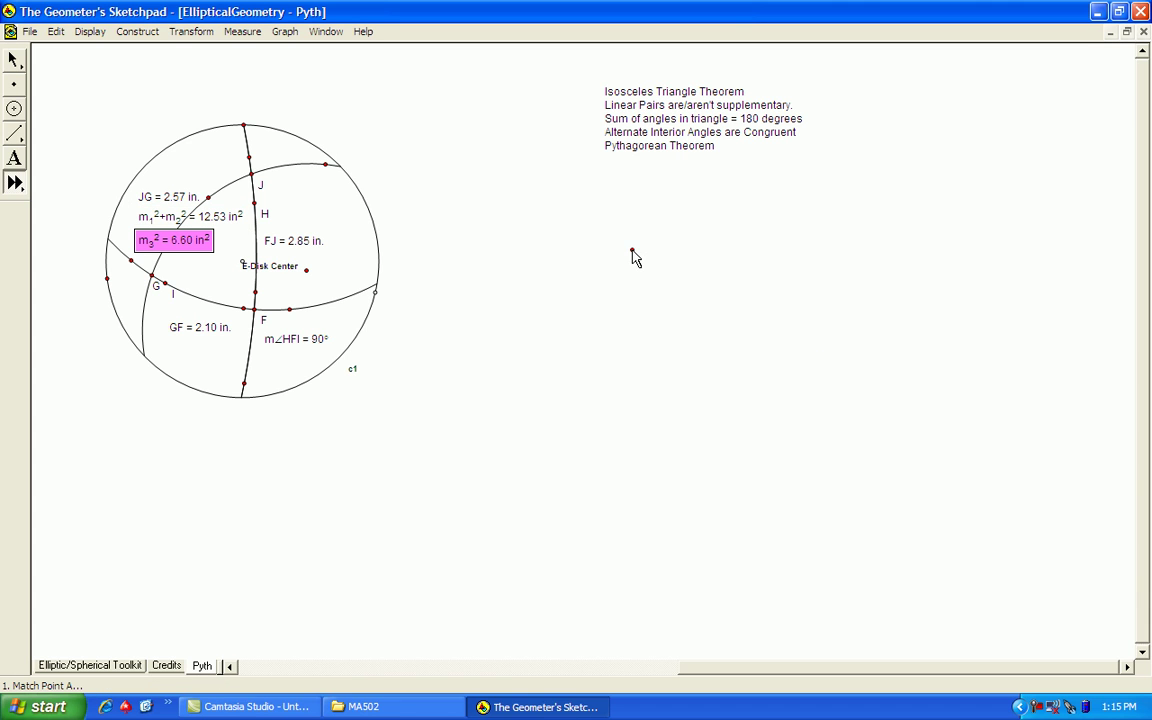